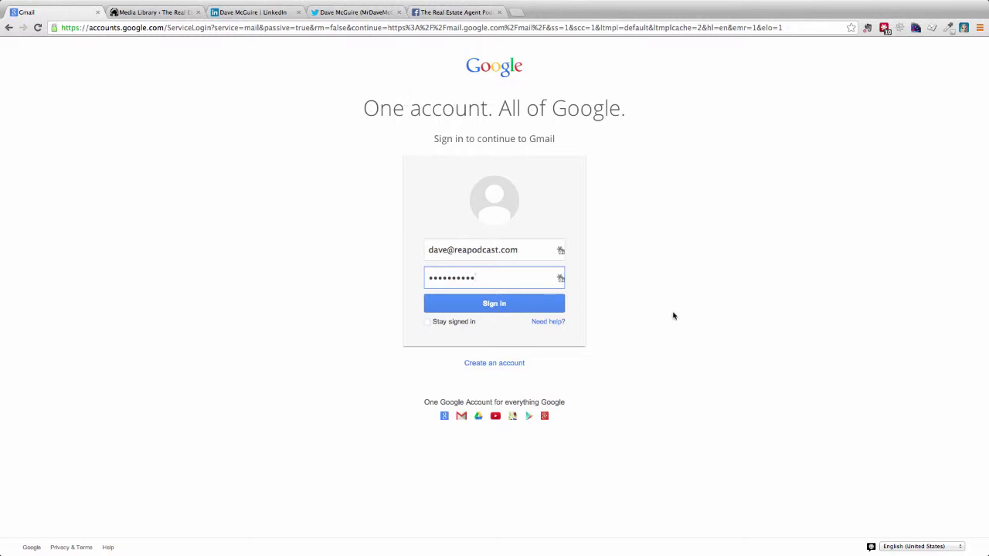
Sign in to reach the empty Gmail inbox, then switch to the WordPress Media Library tab
left_click(469, 303)
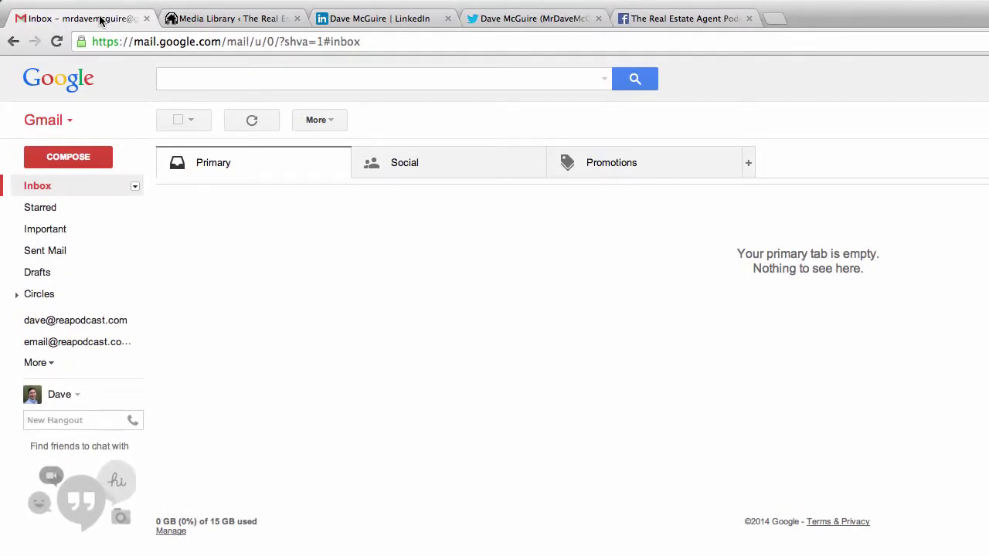
left_click(213, 18)
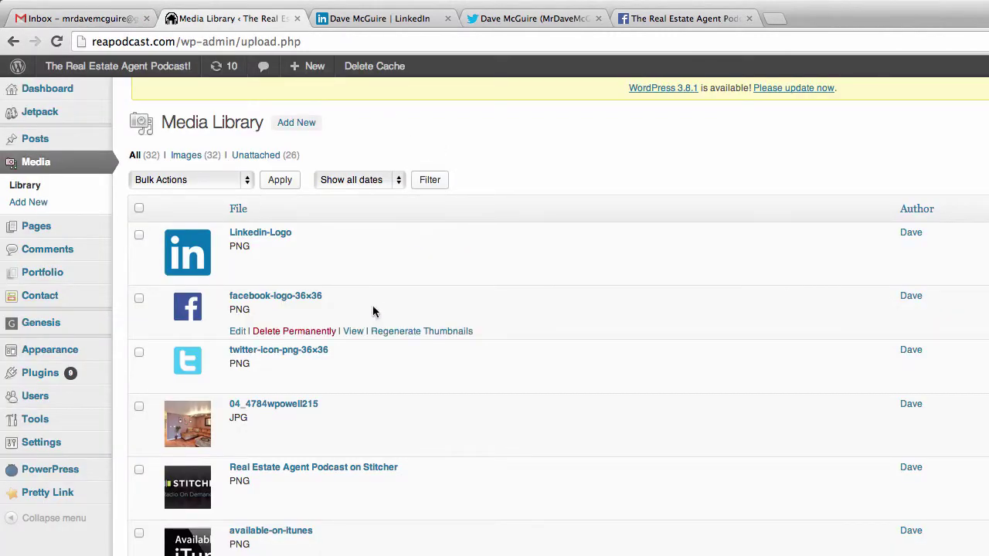
Look over the LinkedIn, Facebook and Twitter logos and the headshot, then switch to LinkedIn
mouse_move(251, 256)
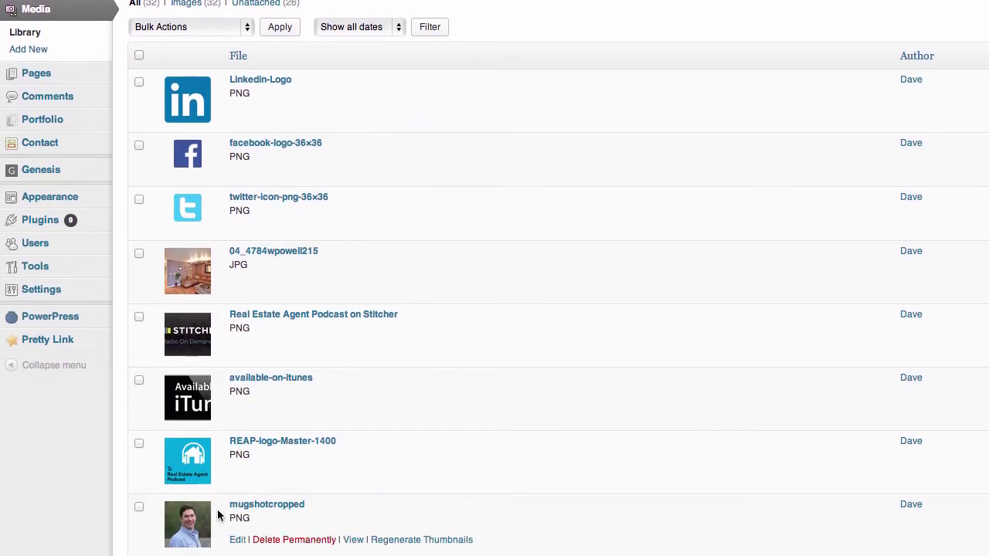
mouse_move(395, 457)
mouse_move(265, 188)
mouse_move(236, 116)
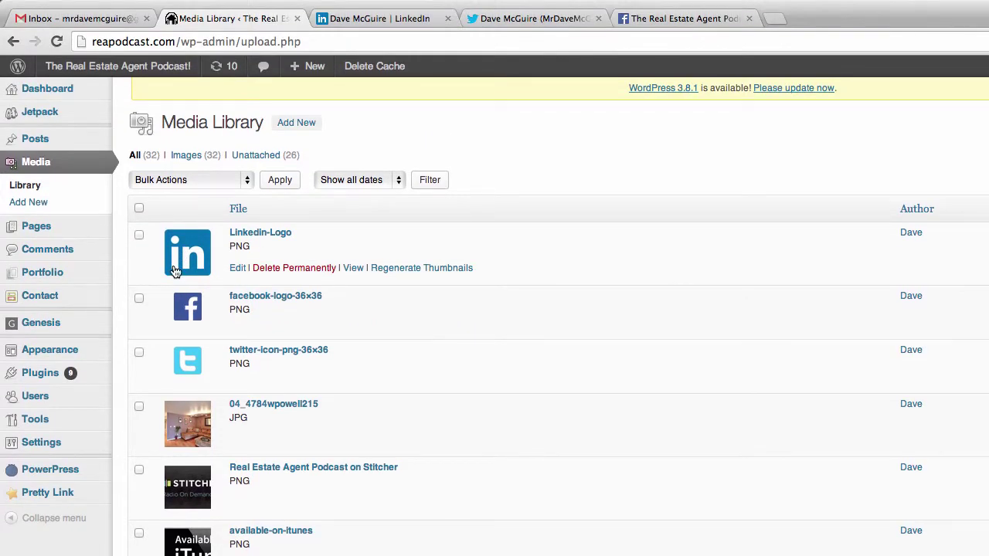
left_click(377, 17)
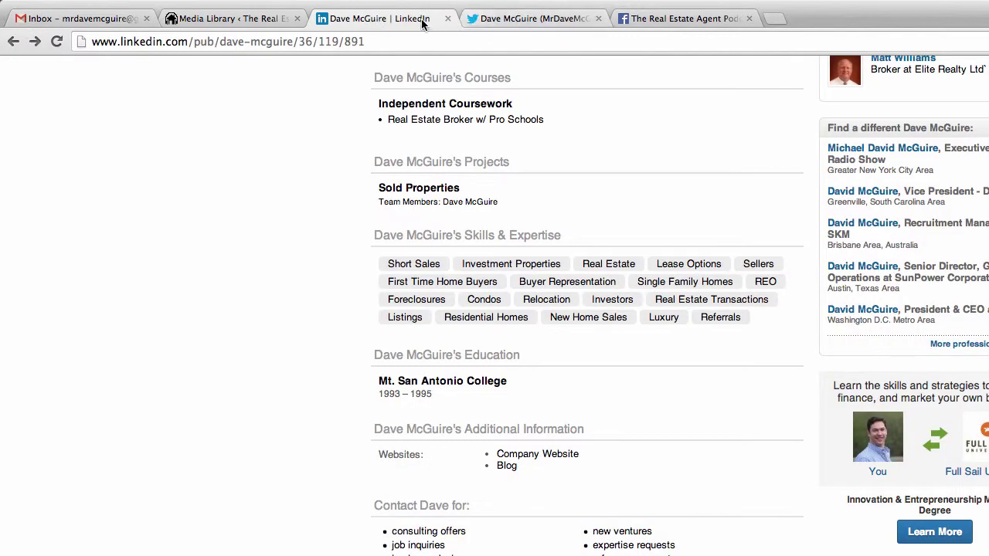
Glance at the Twitter profile and the podcast's Facebook page, then go back to the Gmail inbox
left_click(519, 18)
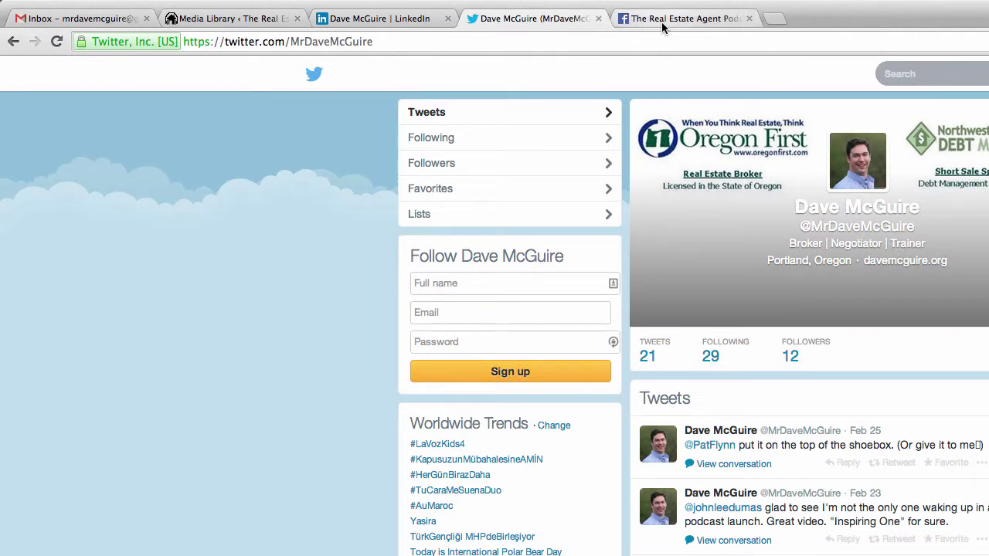
left_click(662, 23)
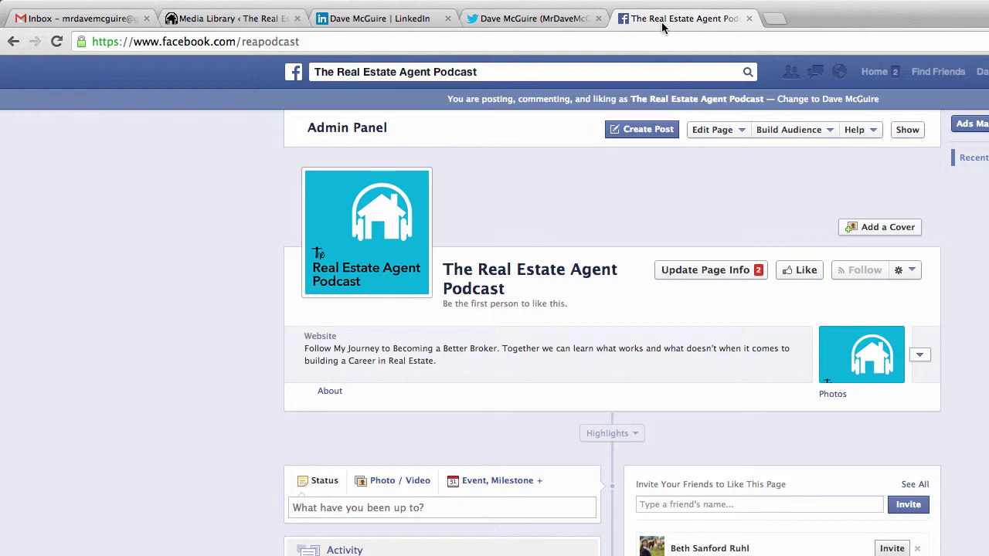
left_click(88, 21)
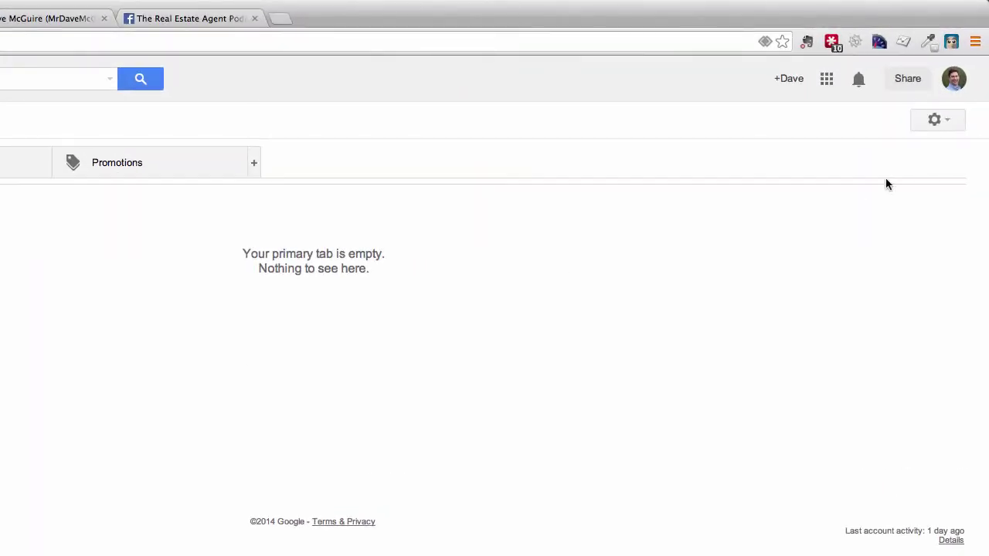
Open Gmail's full Settings page from the gear menu and scroll down to the Signature section
left_click(933, 121)
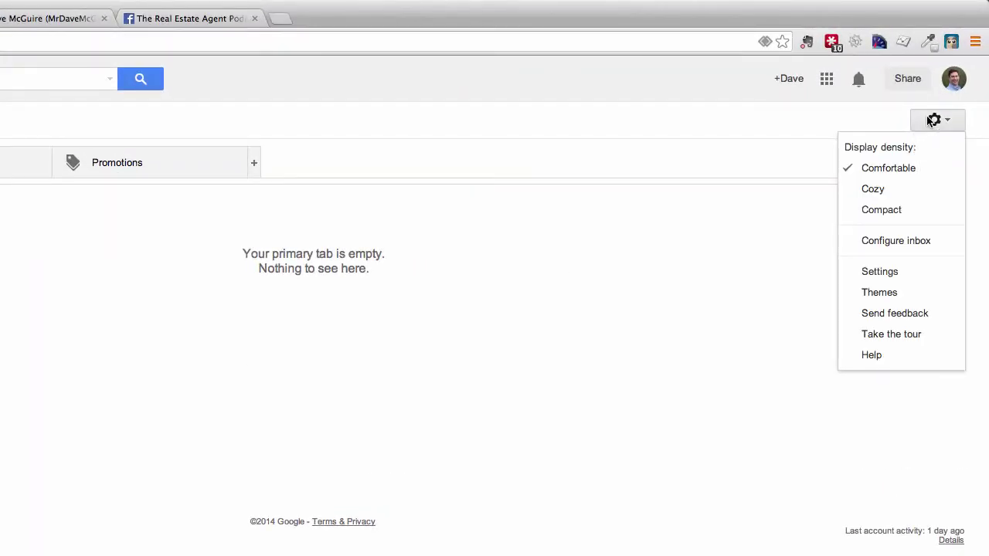
left_click(870, 271)
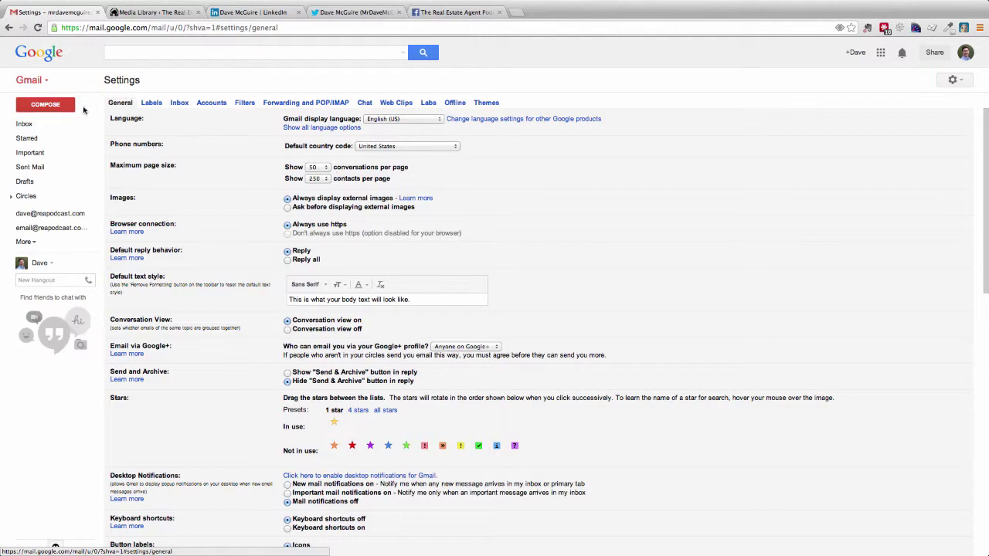
scroll(757, 259, "down", 6)
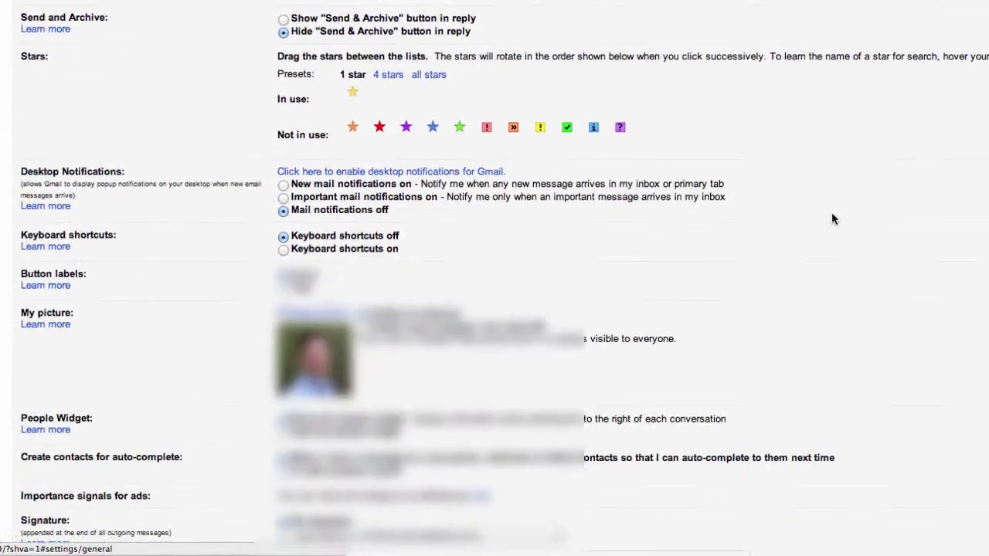
scroll(839, 210, "down", 1)
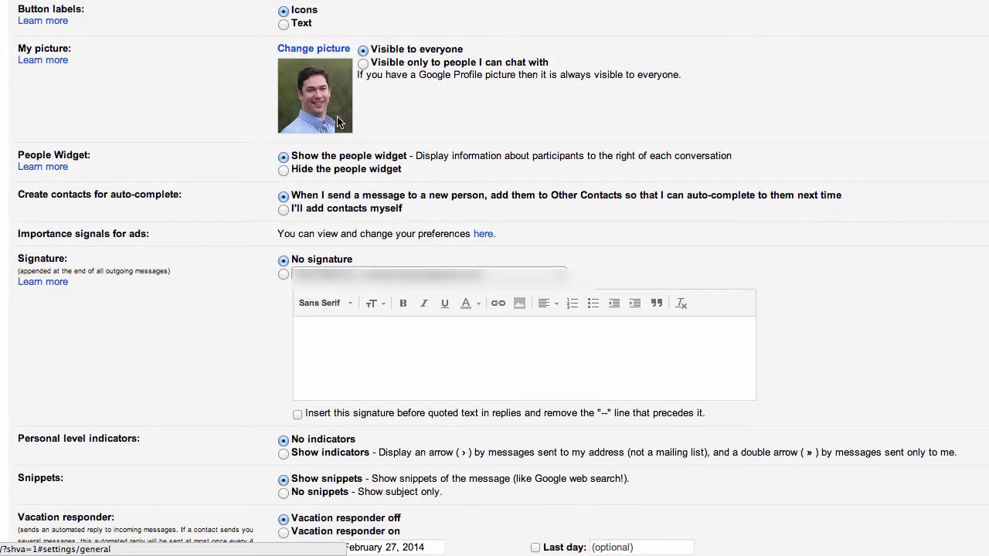
scroll(984, 156, "down", 3)
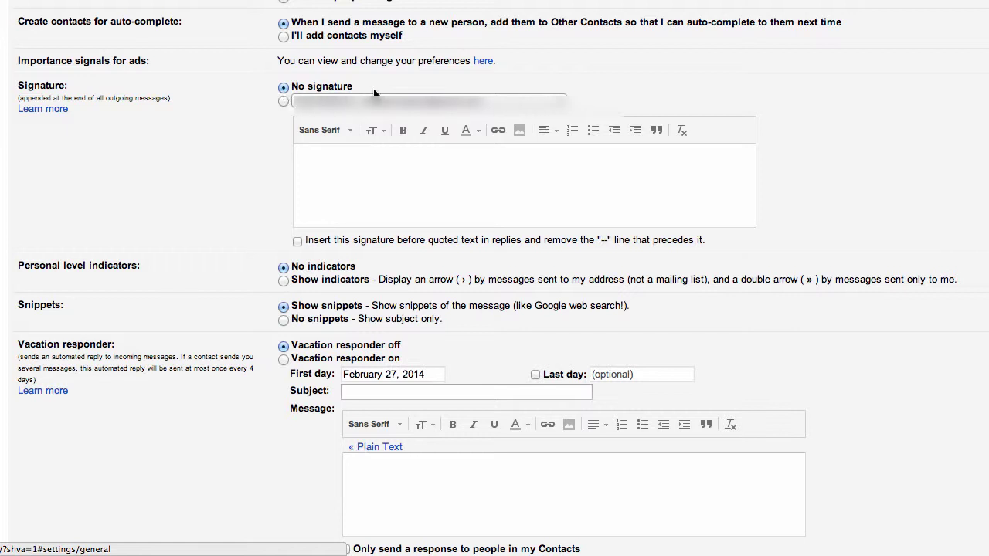
Assign the signature to the account's address, enabling it instead of No signature, and start editing
left_click(425, 101)
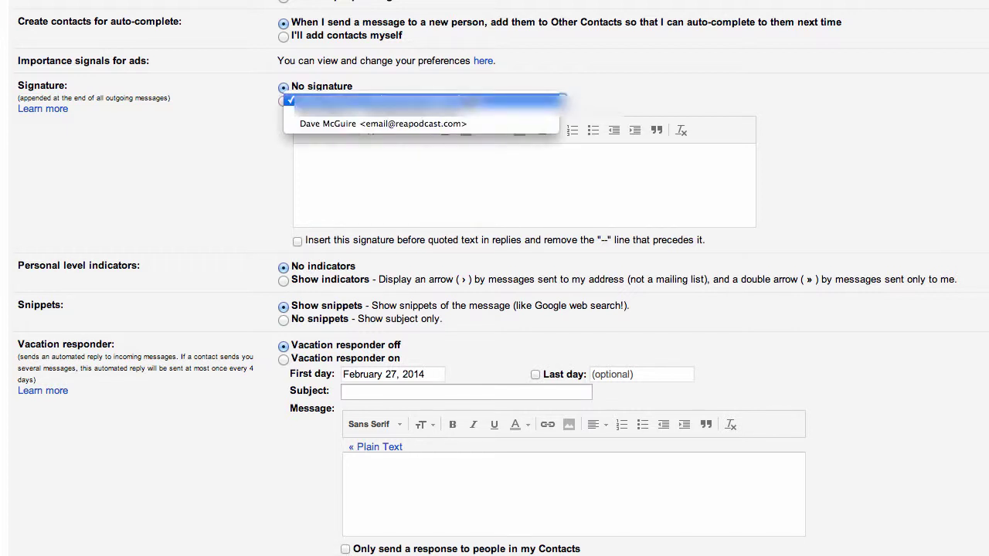
left_click(462, 122)
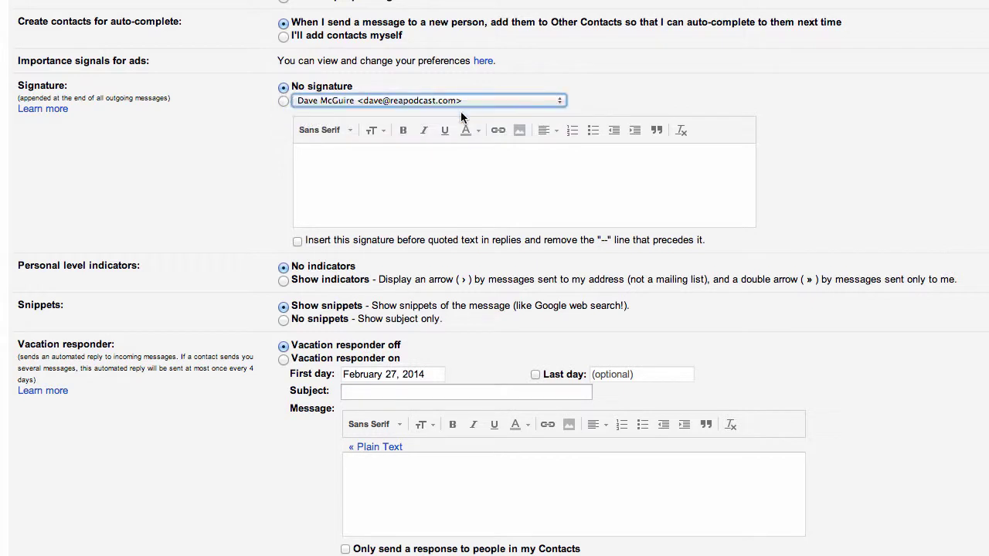
left_click(282, 100)
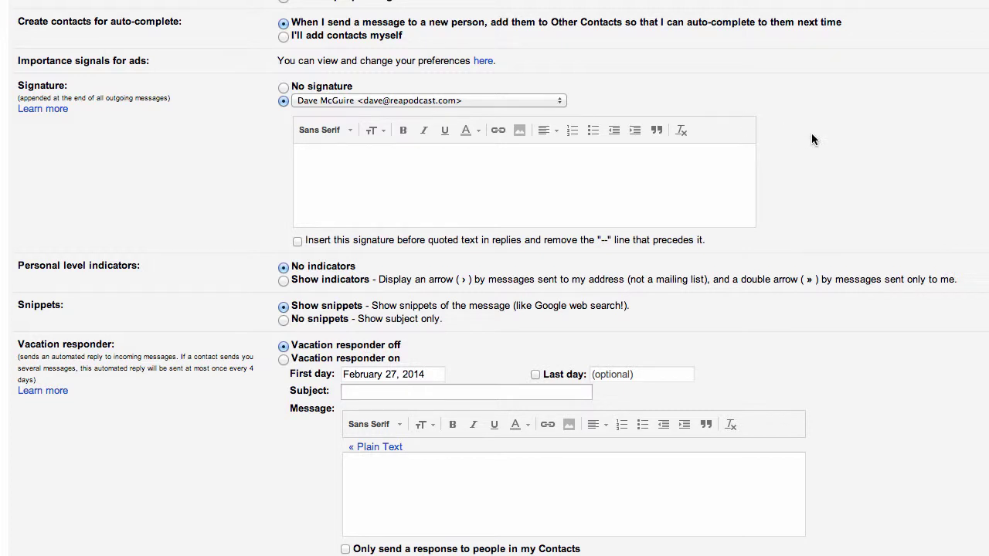
left_click(390, 166)
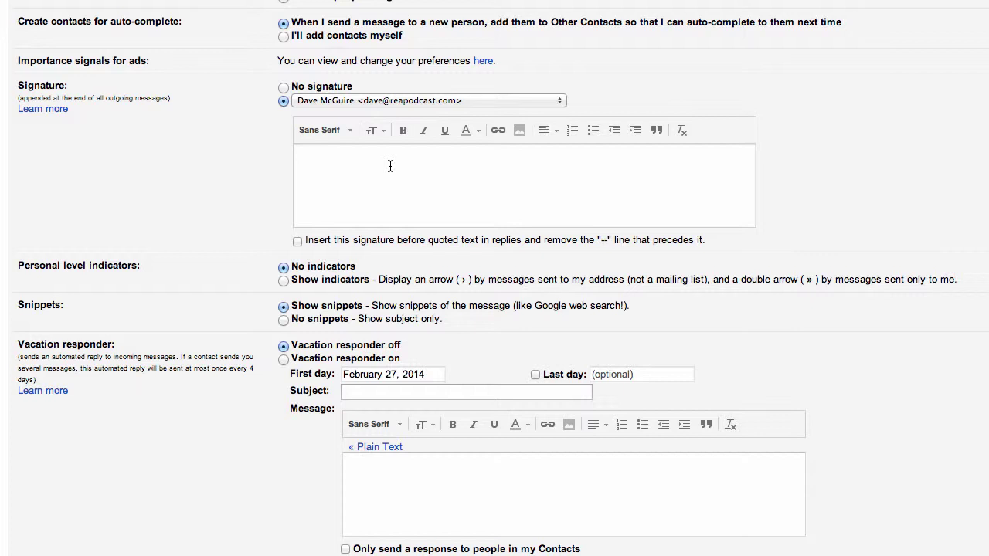
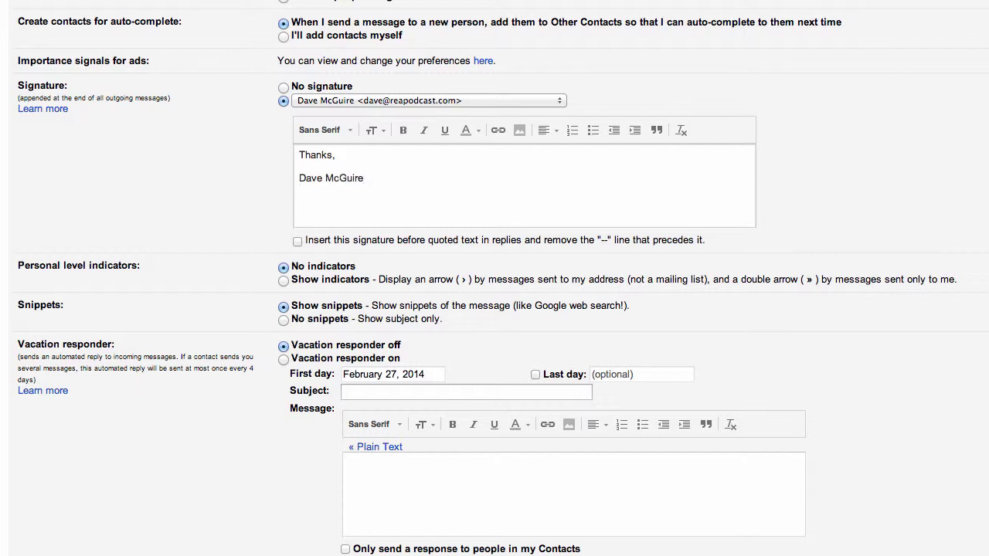
Type the 'Thanks,' sign-off with the sender's name and a 'The Real Estate Agent Podcast' line
key("Return")
key("BackSpace")
key("BackSpace")
key("BackSpace")
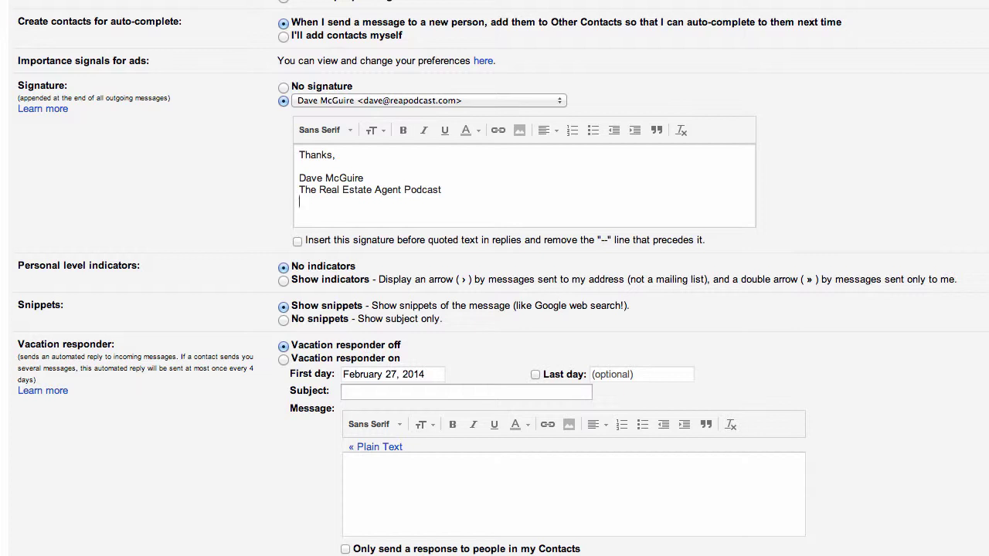
Add the direct phone number and the fax number on separate lines below the podcast name
key("Return")
key("Return")
type("800-555-1212")
key("Return")
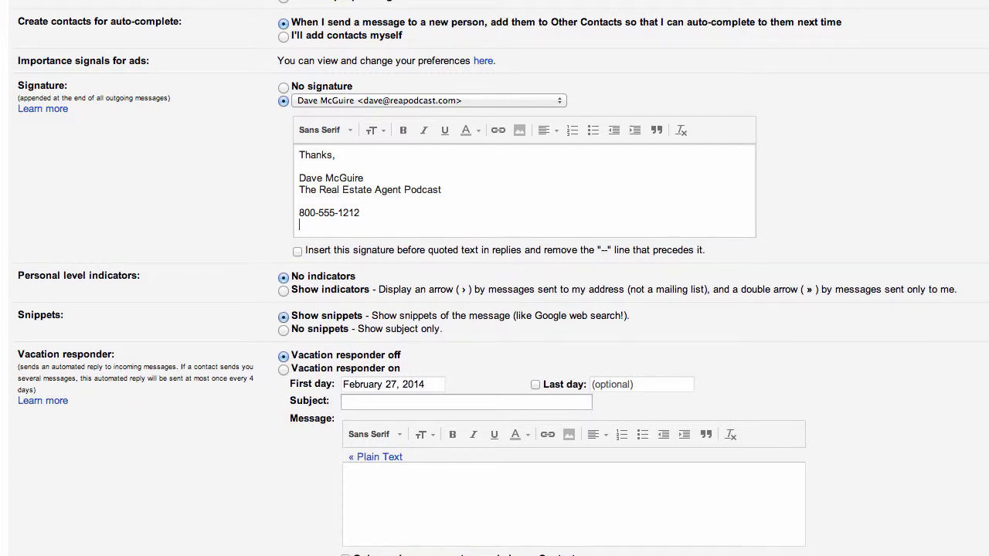
type("800-555-1213 Fax")
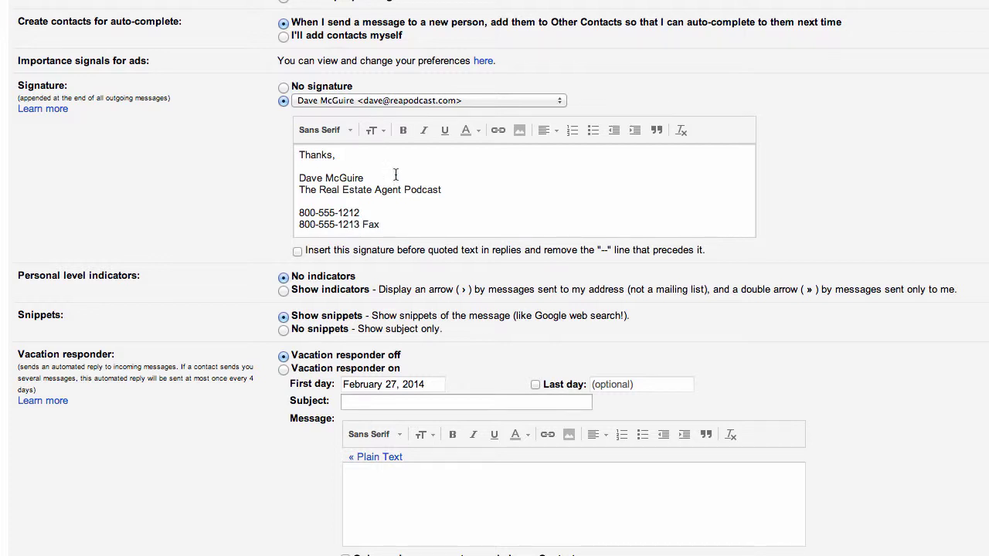
type(" Direct")
Add a 'Licensed in the state of Oregon' line to the signature
key("Return")
type("Live")
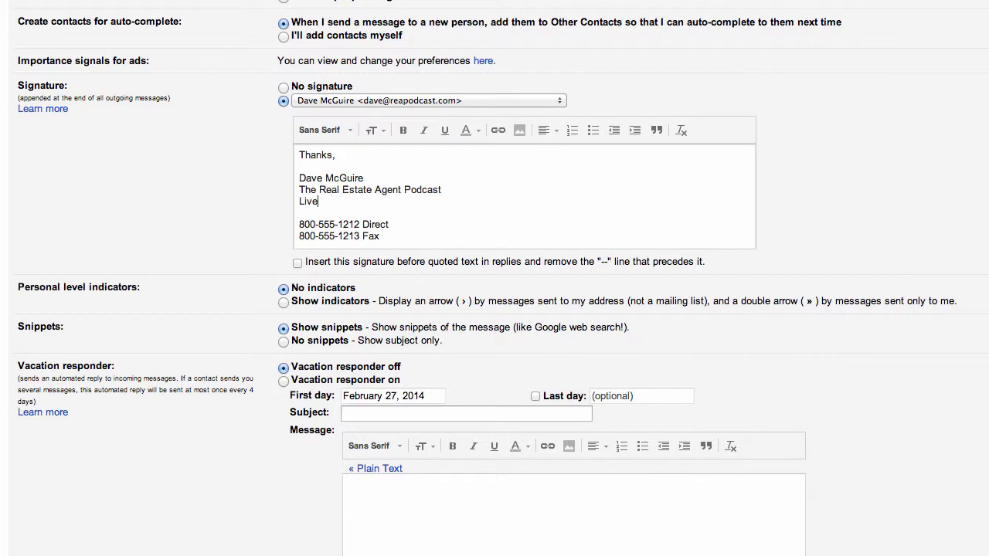
key("BackSpace")
key("BackSpace")
type("ces")
type("nsed")
key("BackSpace")
key("BackSpace")
key("BackSpace")
key("BackSpace")
key("BackSpace")
key("BackSpace")
type("sn")
key("BackSpace")
key("BackSpace")
type("nsed u")
key("BackSpace")
type("in t")
key("BackSpace")
type("The State of Oregon")
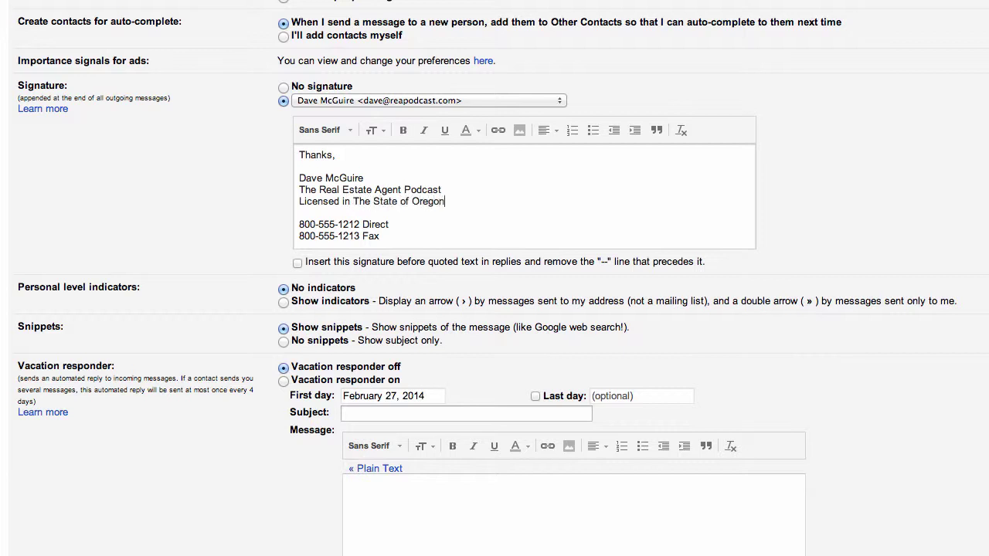
left_click(356, 201)
key("Delete")
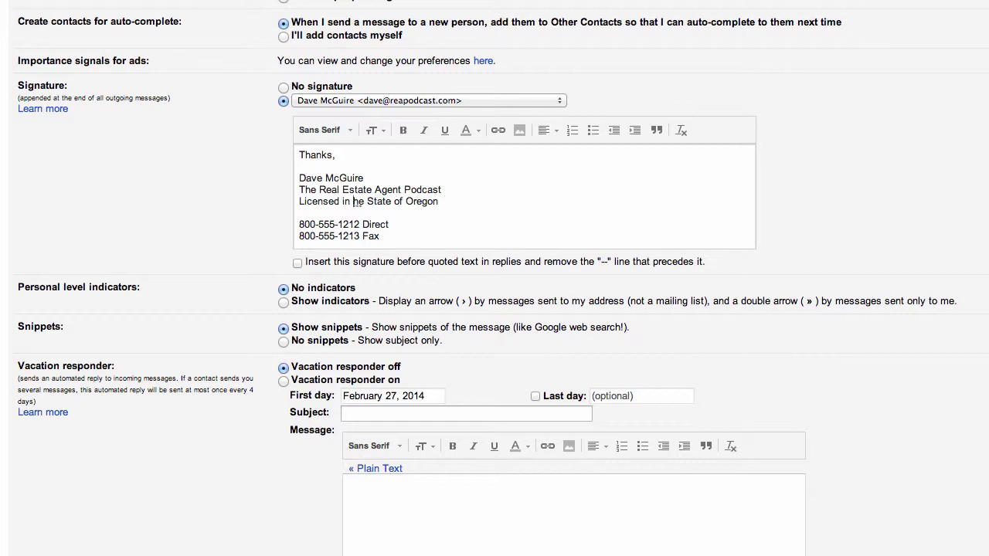
type("t")
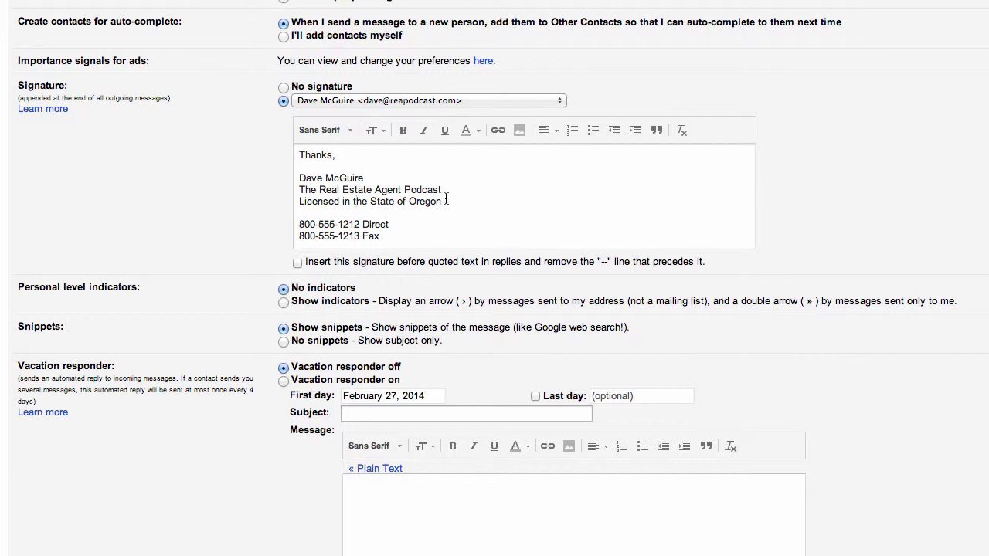
left_click(446, 200)
key("Return")
key("Return")
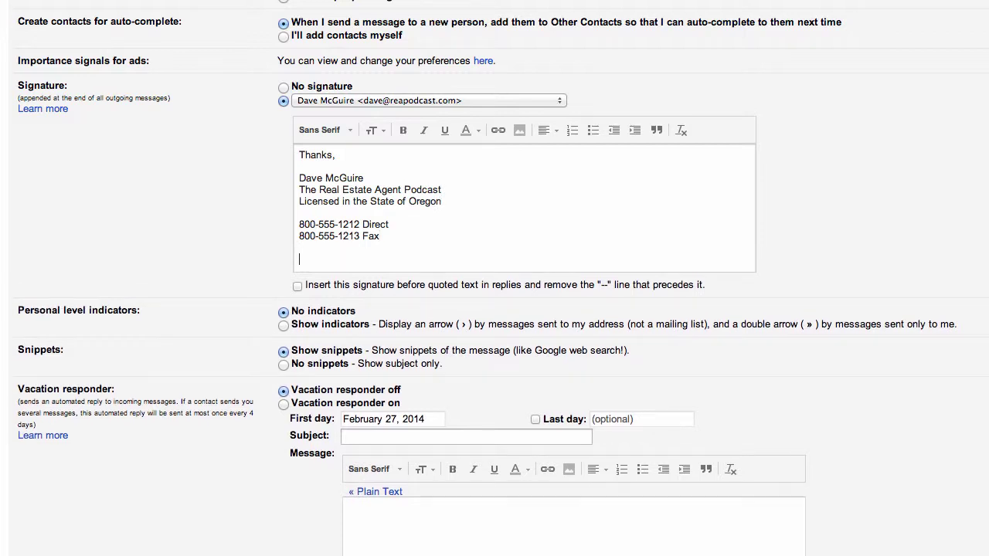
type("www.")
type("reapodcast.com")
key("Return")
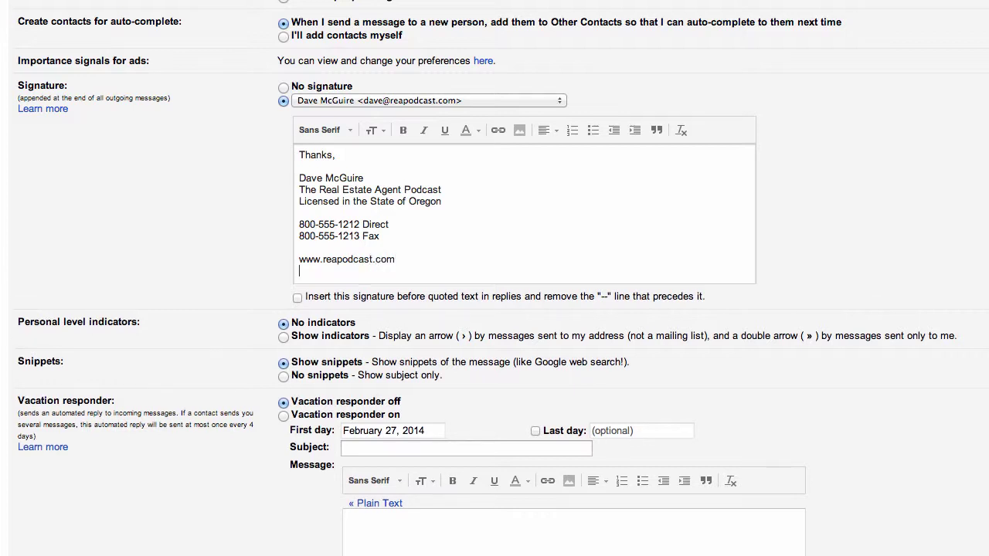
key("Return")
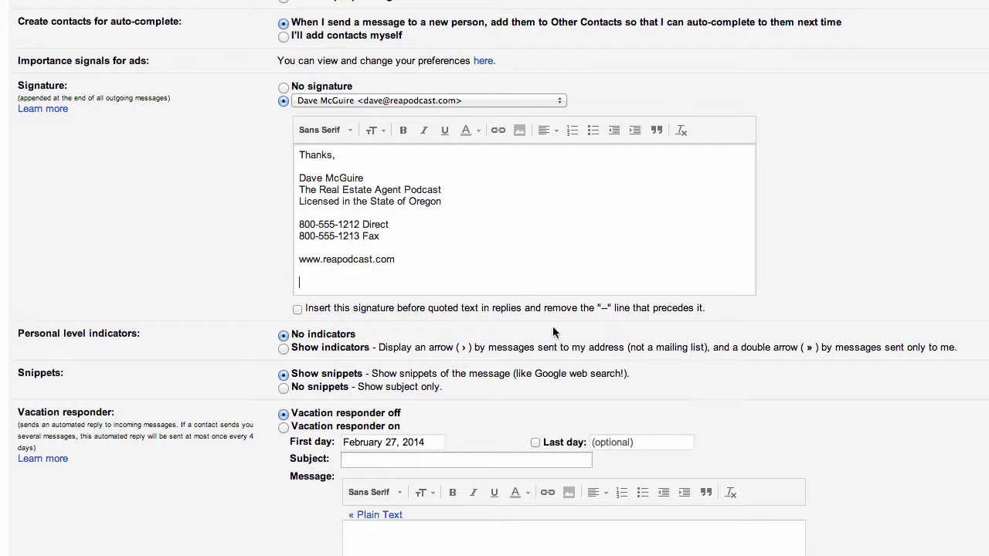
Open the signature's Add an Image dialog, then switch to the WordPress Media Library tab
left_click(519, 131)
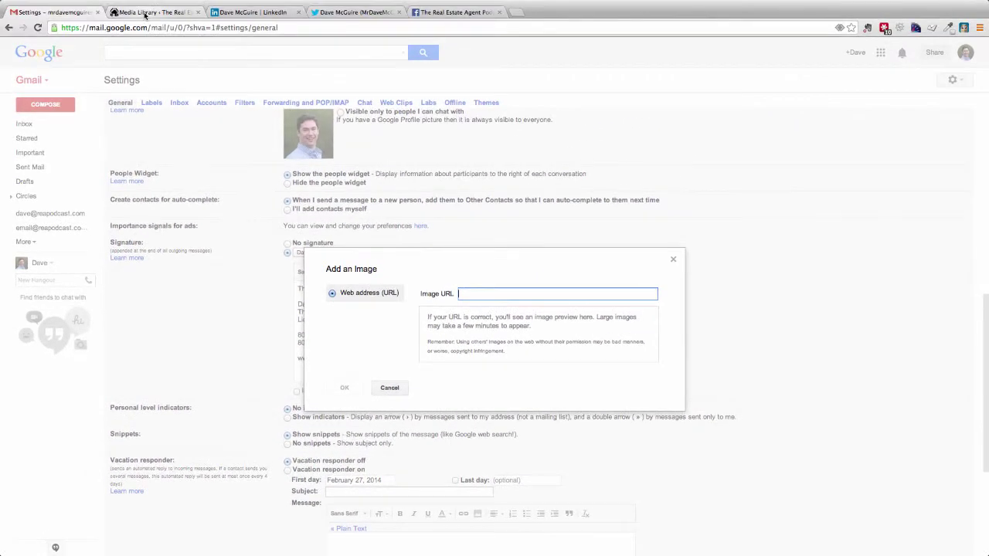
left_click(144, 12)
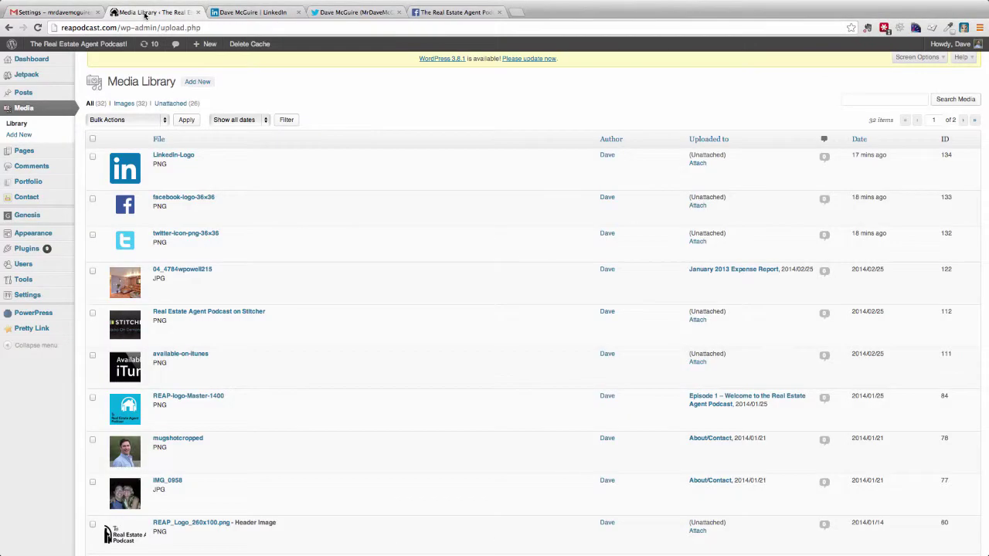
Copy the file URL of mugshotcropped.png from its Edit Media page and return to Gmail
left_click(188, 441)
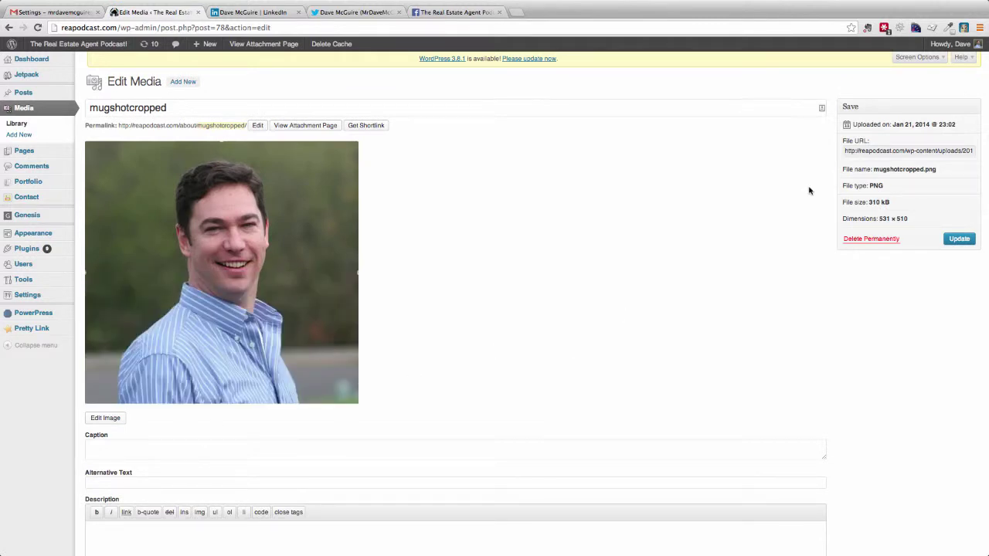
left_click(936, 153)
triple_click(888, 154)
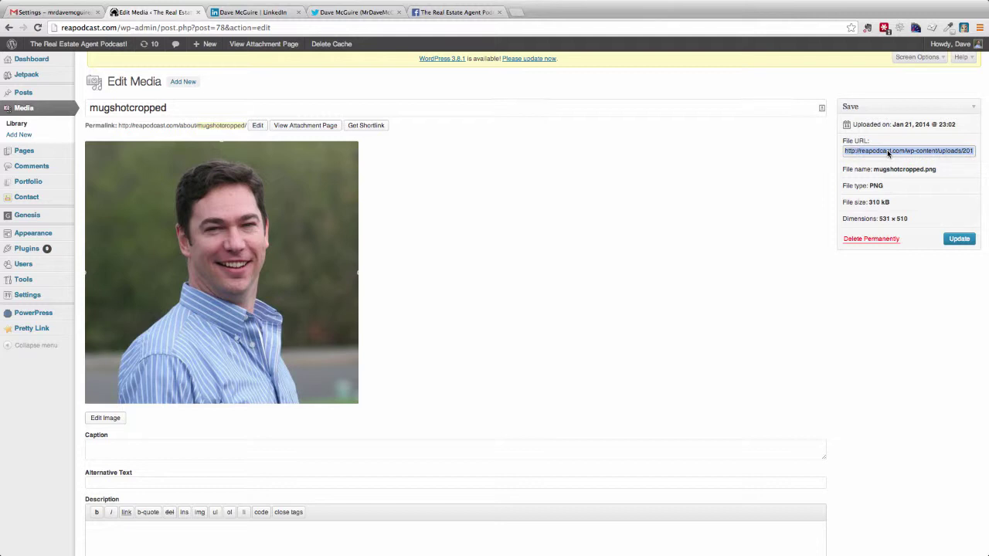
left_click(60, 12)
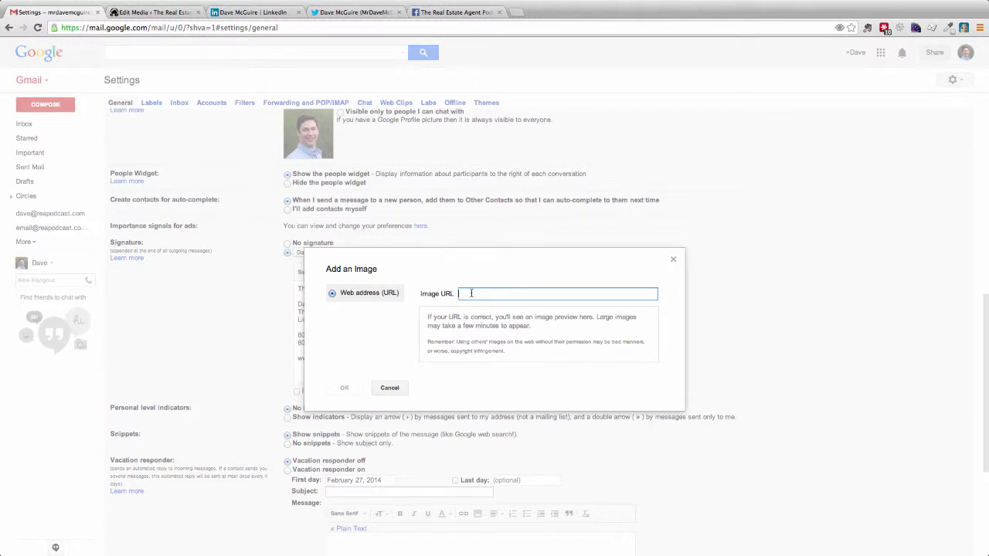
Paste the mugshotcropped.png URL into the Add an Image dialog to preview the headshot, then return to WordPress
type("http://reapodcast.com/wp-content/uploads/2013/10/mugshotcropped.png")
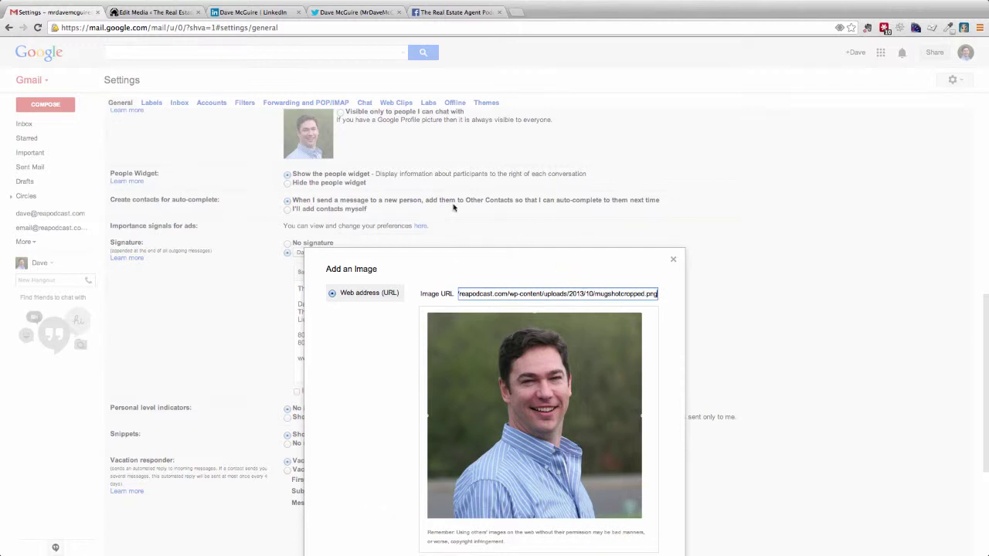
left_click(164, 11)
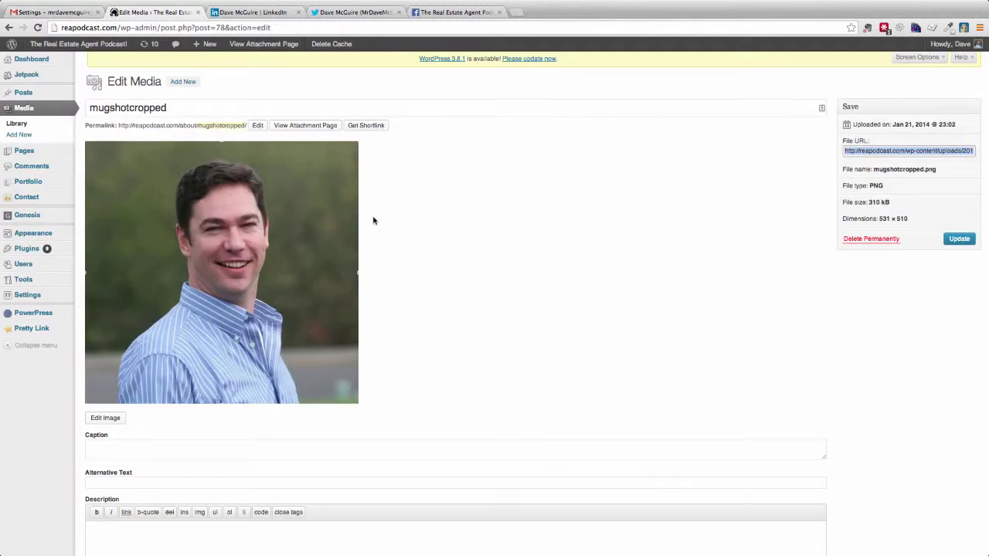
Scale the mugshotcropped photo in WordPress's image editor from 531 wide to 150 × 144
left_click(258, 125)
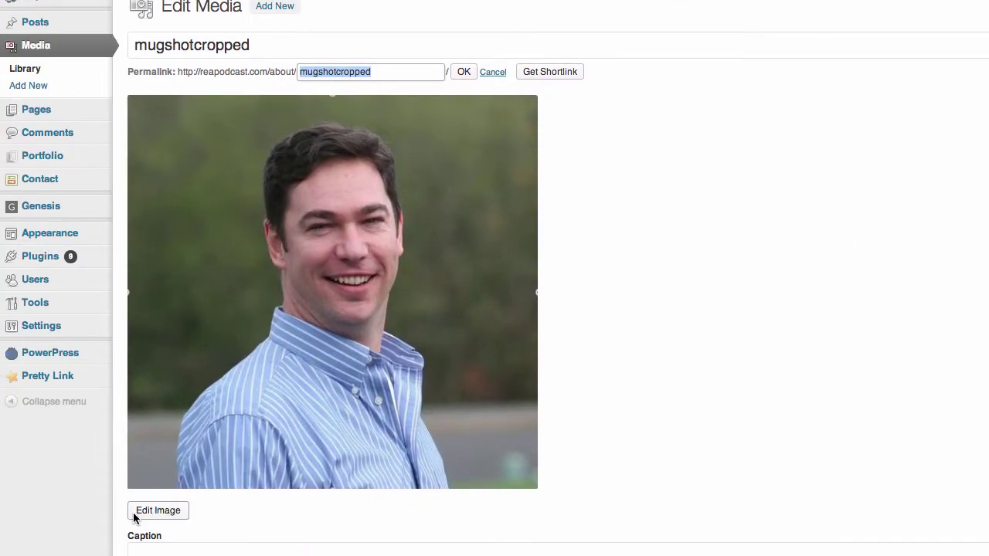
left_click(150, 518)
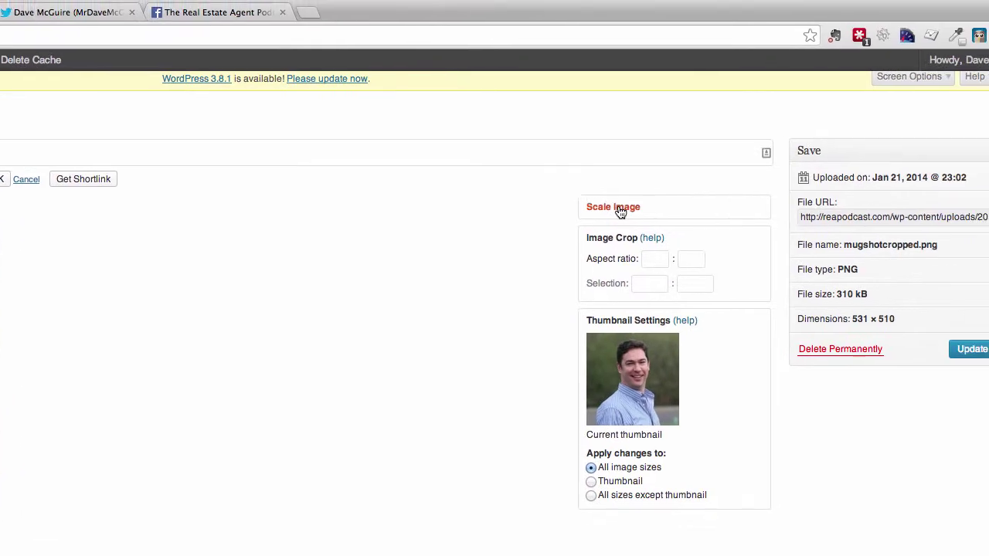
left_click(634, 213)
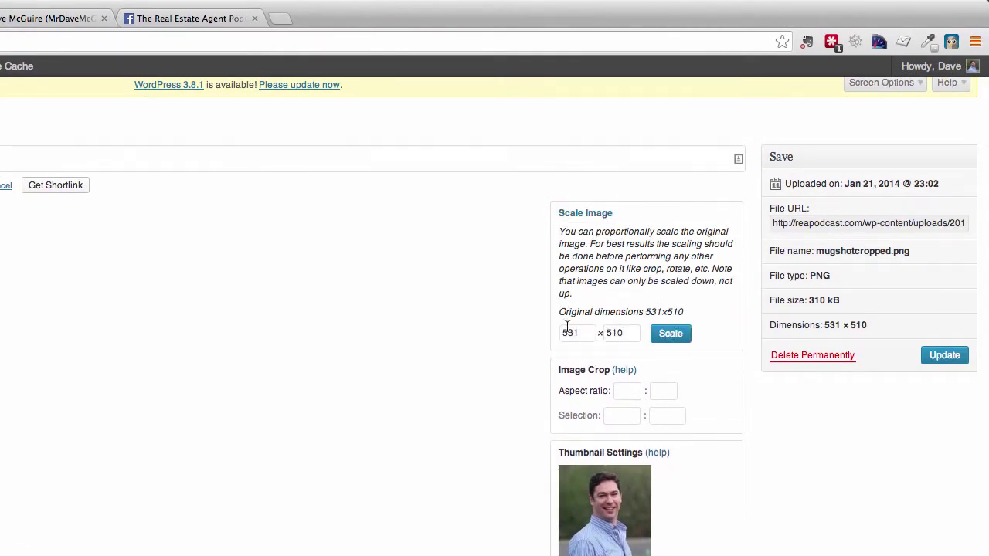
left_click_drag(584, 335, 513, 320)
type("150")
left_click(668, 335)
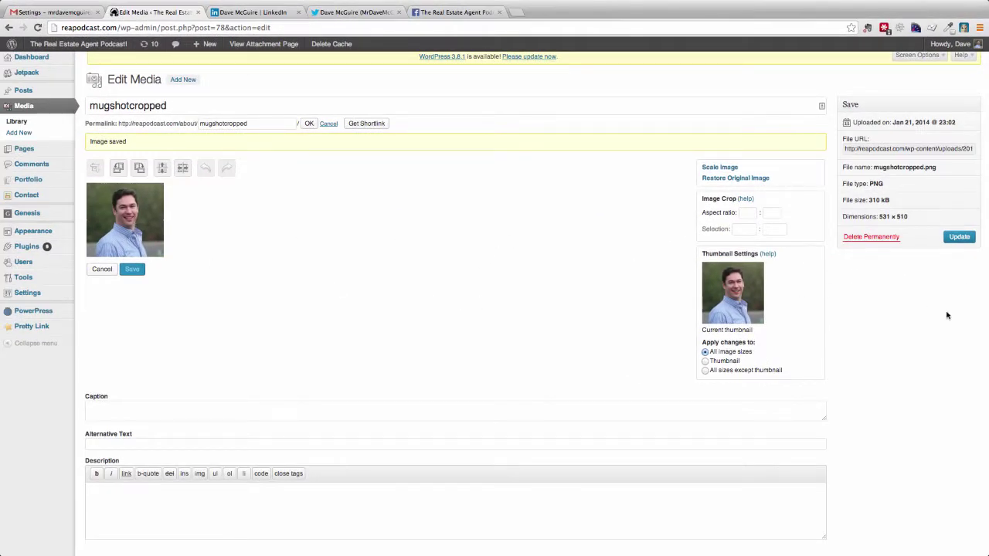
Save the resized photo and copy its file URL for Gmail
left_click(950, 241)
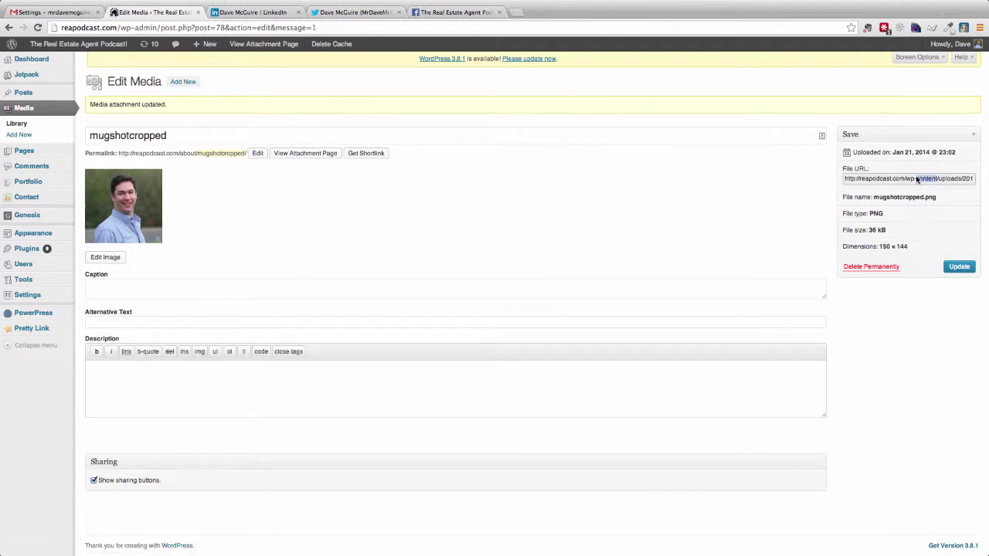
triple_click(918, 178)
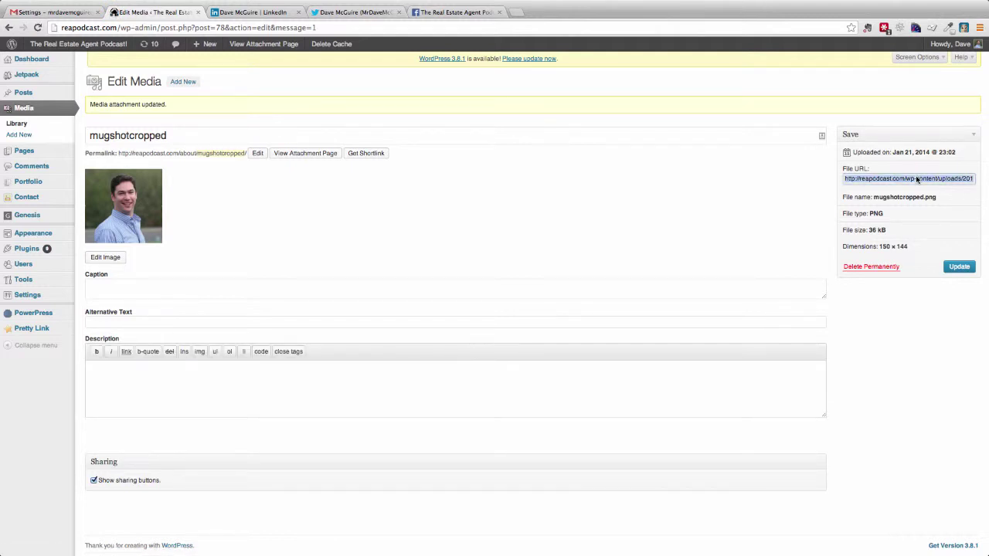
left_click(45, 14)
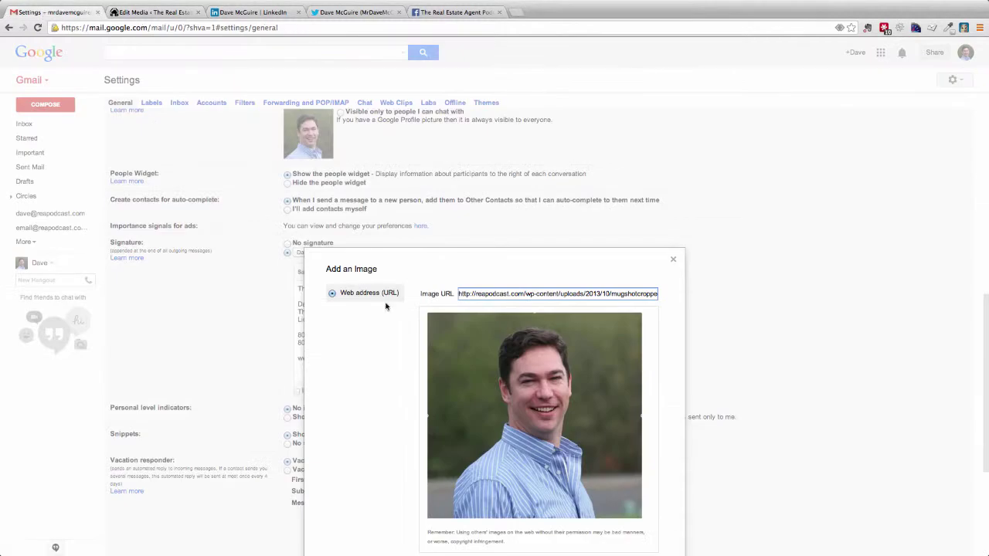
Insert the resized headshot from its new URL into the signature below the website line
left_click(673, 259)
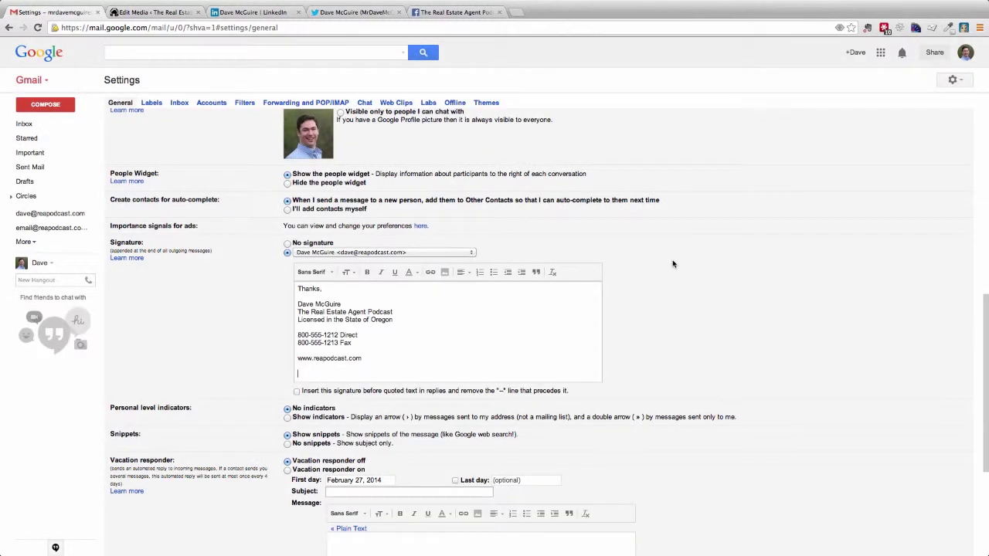
left_click(444, 273)
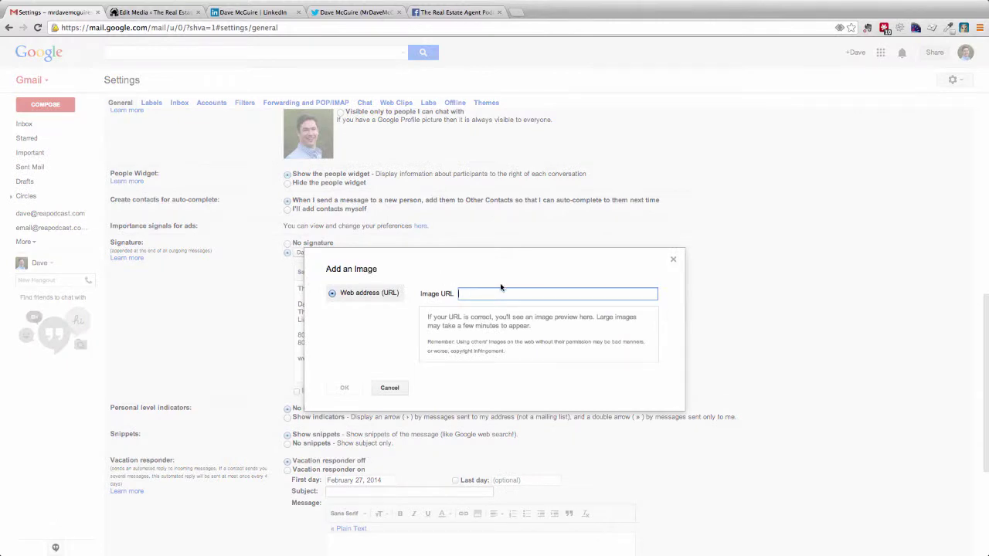
key("super+v")
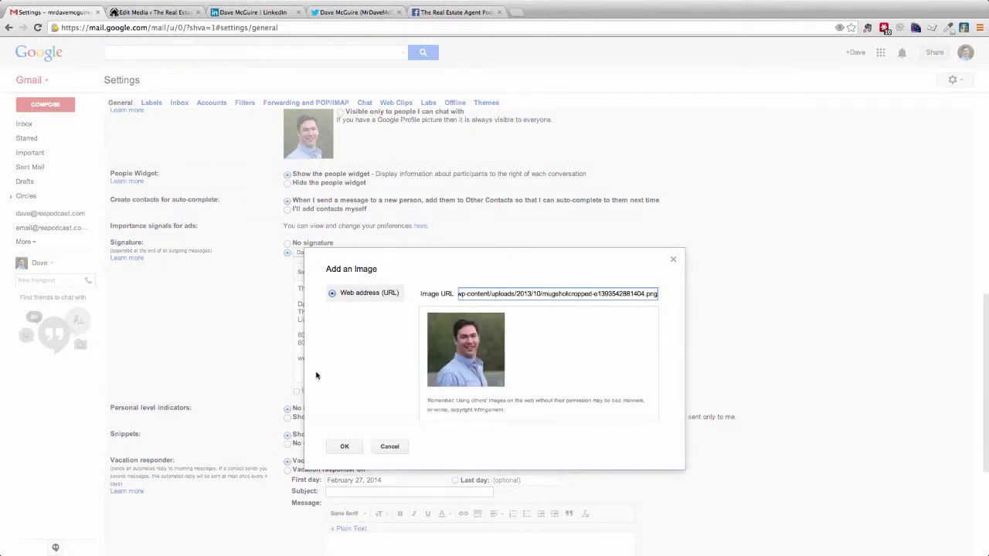
left_click(344, 446)
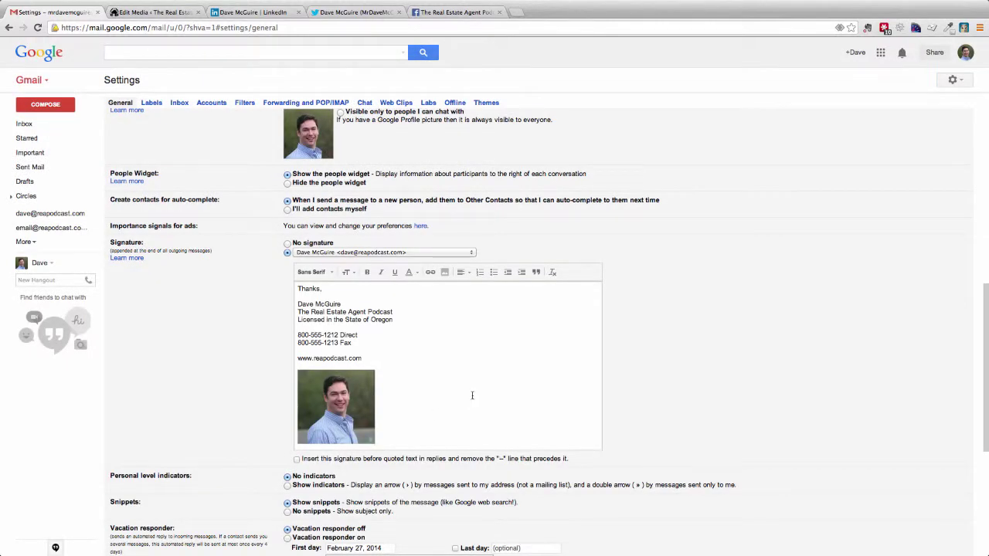
scroll(456, 398, "down", 1)
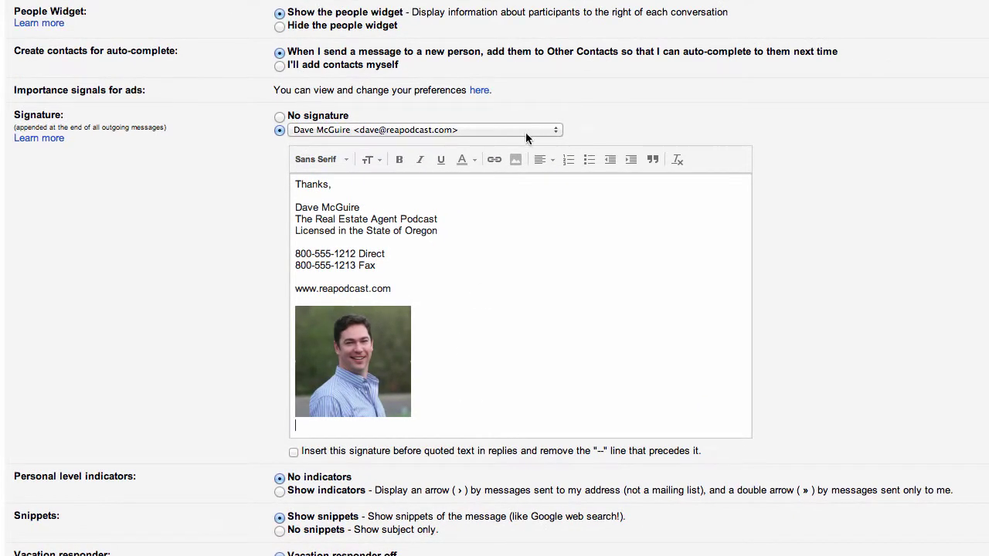
left_click(516, 160)
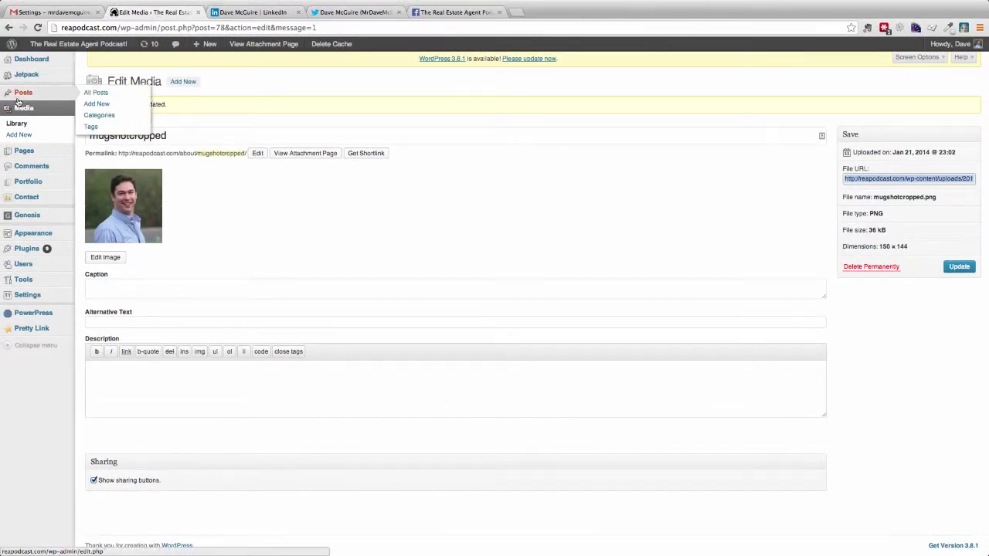
Open facebook-logo-36x36 from the Media Library and select its file URL
left_click(17, 123)
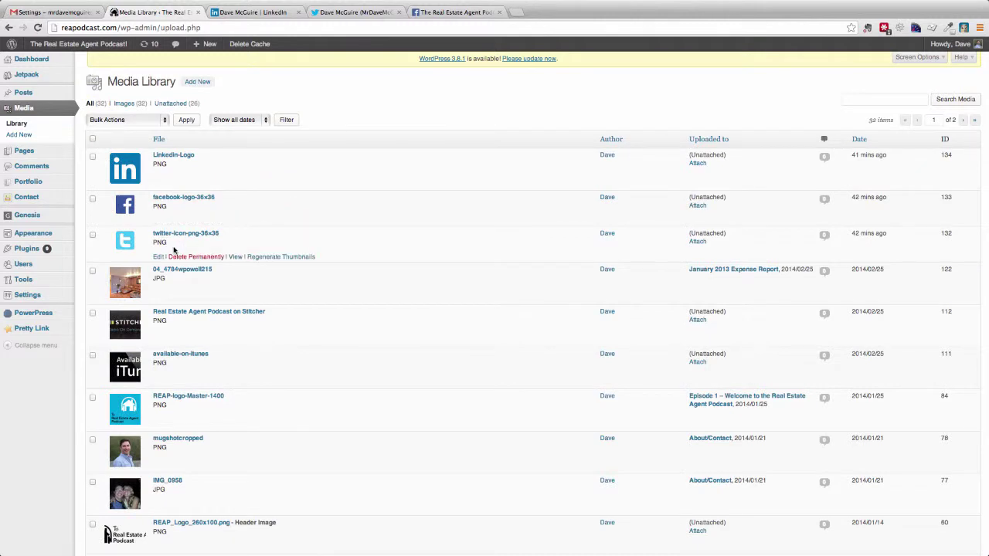
left_click(174, 199)
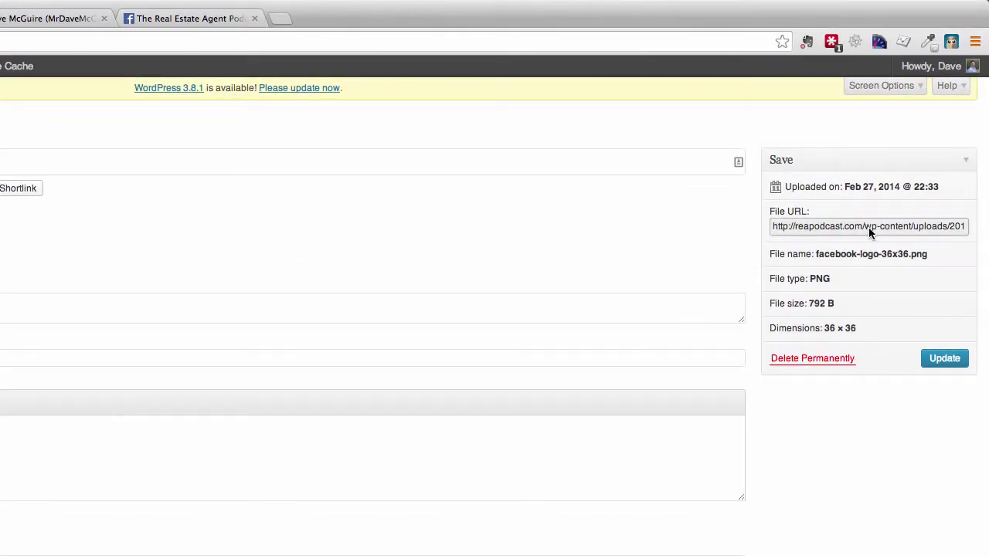
left_click(868, 227)
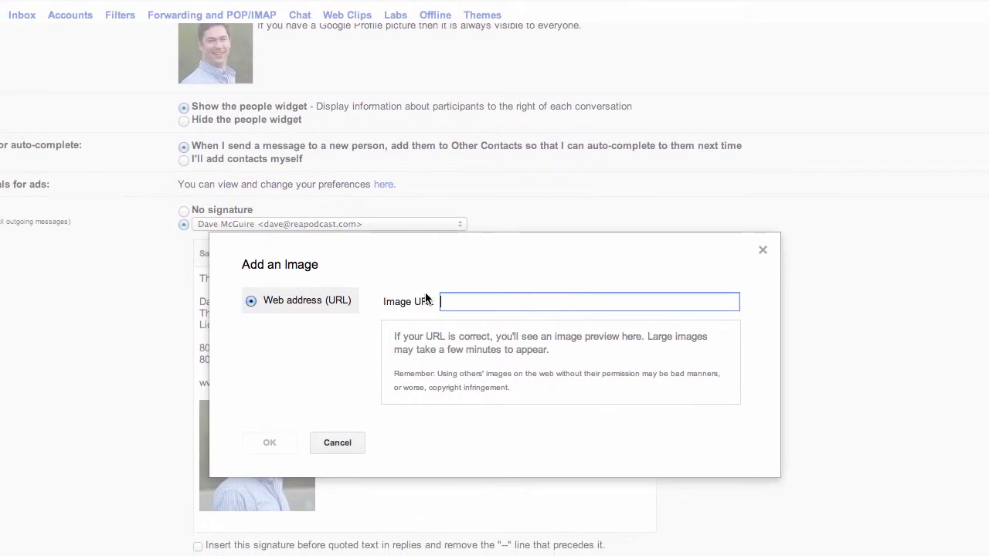
Insert the Facebook logo into the signature beneath the headshot
type("http://reapodcast.com/wp-content/uploads/2014/02/facebook-logo-36x36.png")
left_click(270, 444)
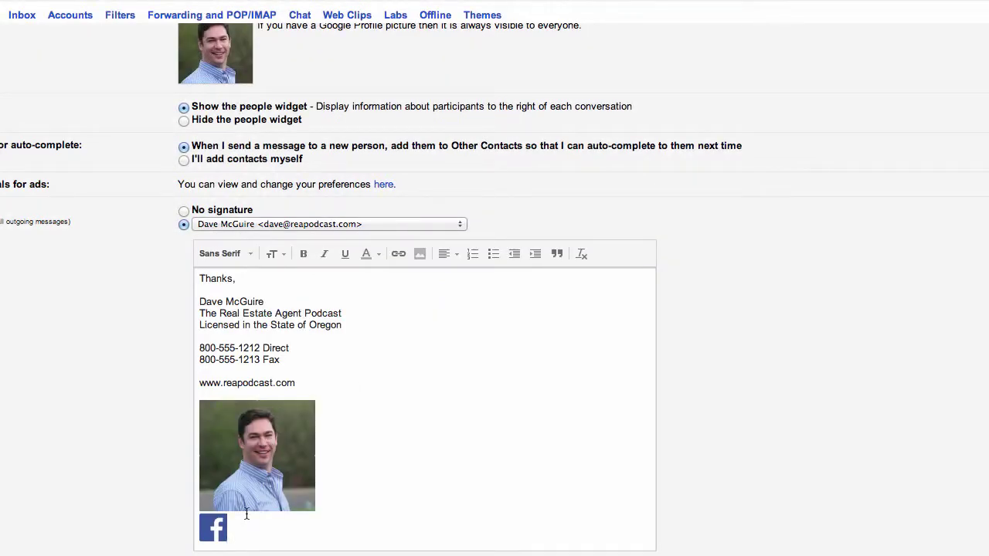
left_click(420, 255)
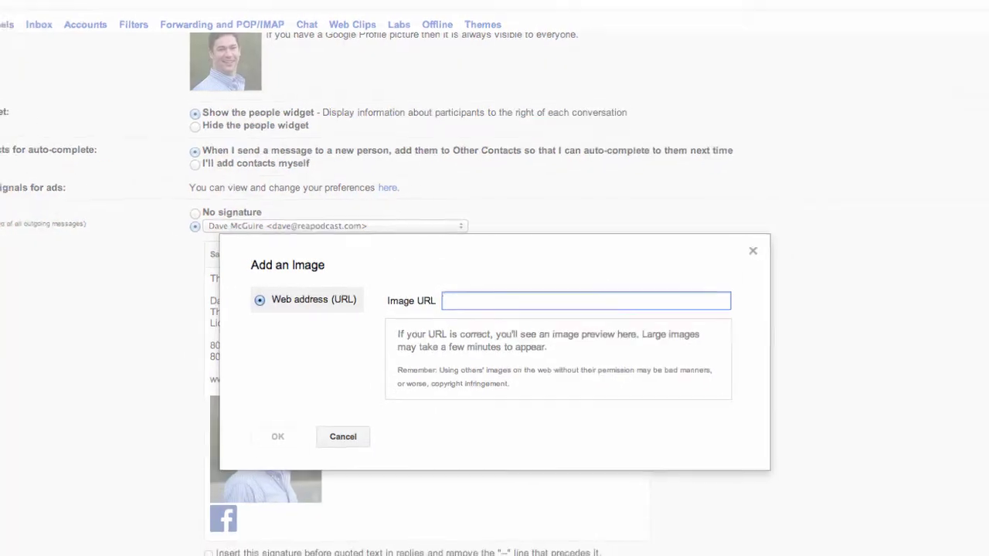
left_click(153, 12)
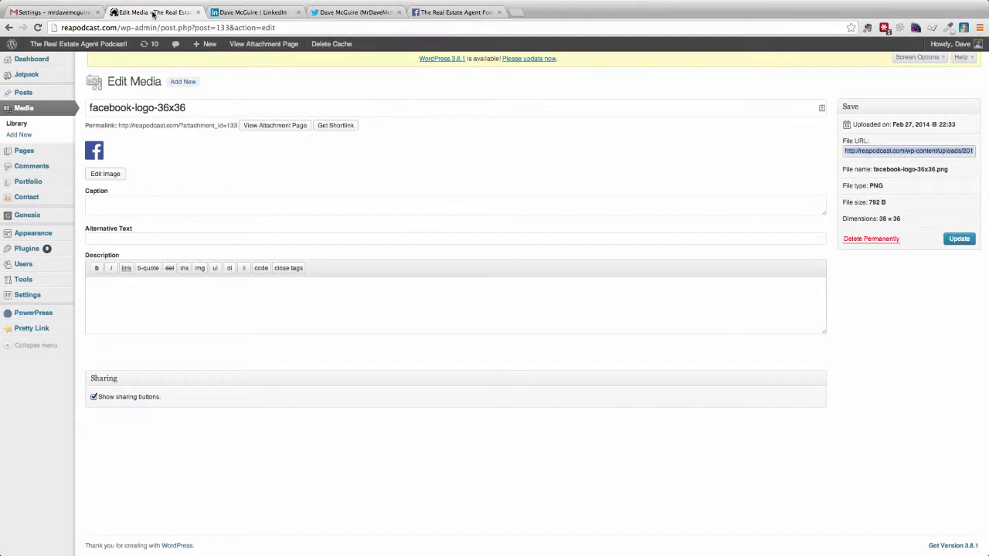
Copy the twitter-icon-png-36x36 file URL and paste it as Gmail's image source
left_click(8, 27)
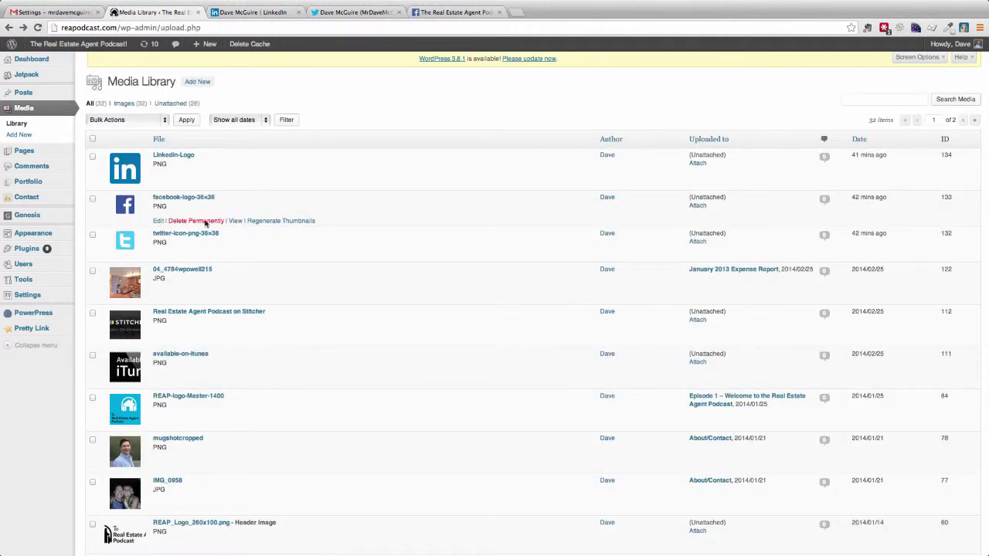
left_click(161, 234)
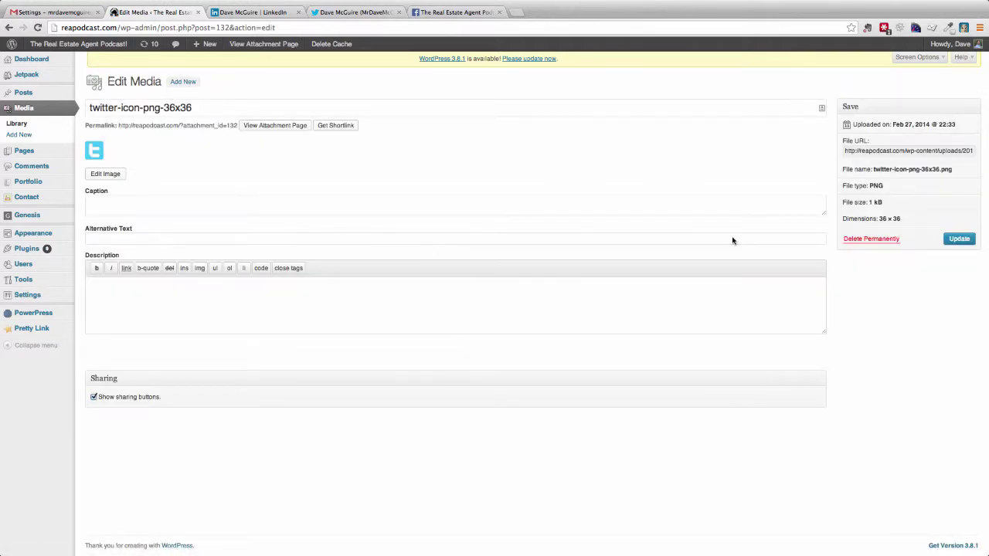
left_click_drag(905, 150, 894, 150)
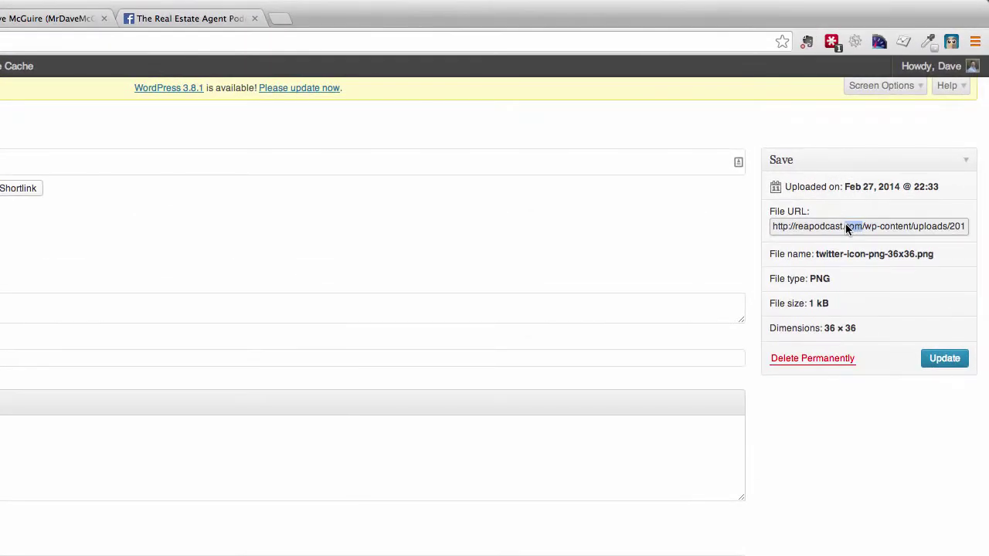
triple_click(846, 226)
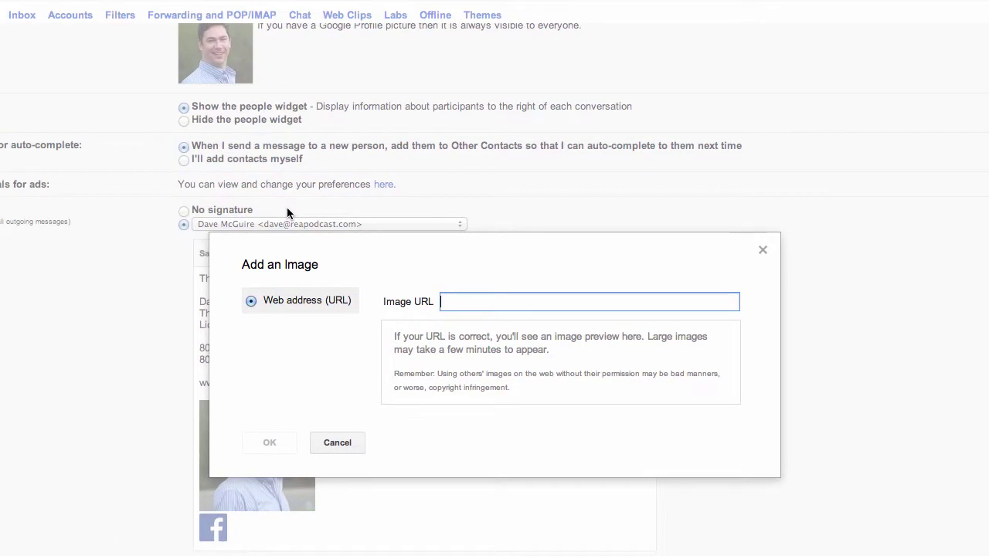
type("http://reapodcast.com/wp-content/uploads/2014/02/twitter-icon-png-36x36.png")
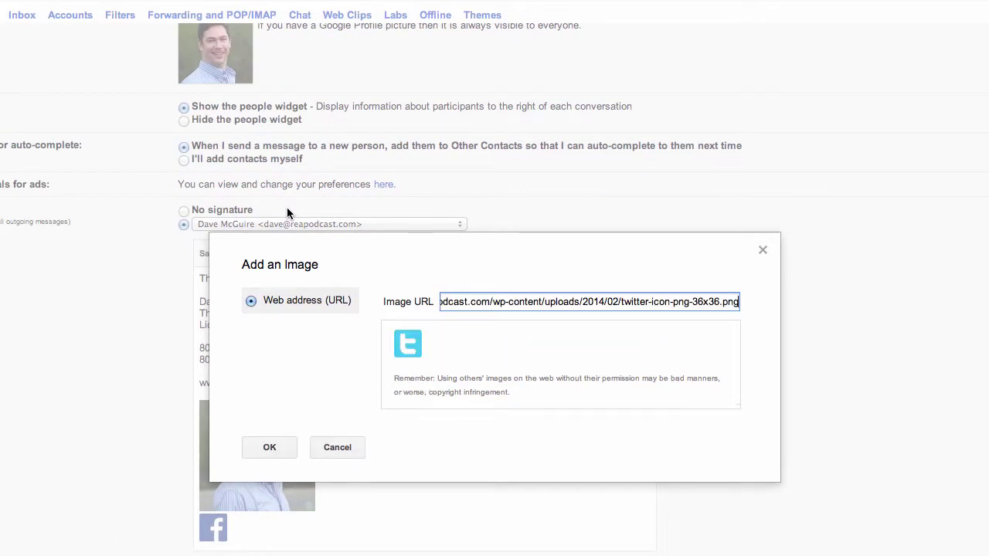
Place the Twitter icon beside the Facebook logo in the signature
left_click(260, 444)
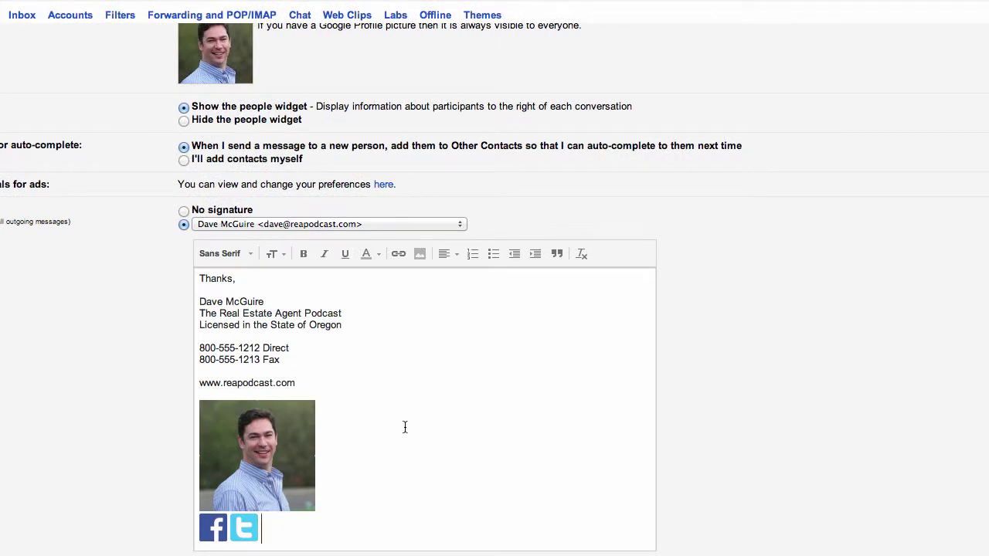
left_click(419, 254)
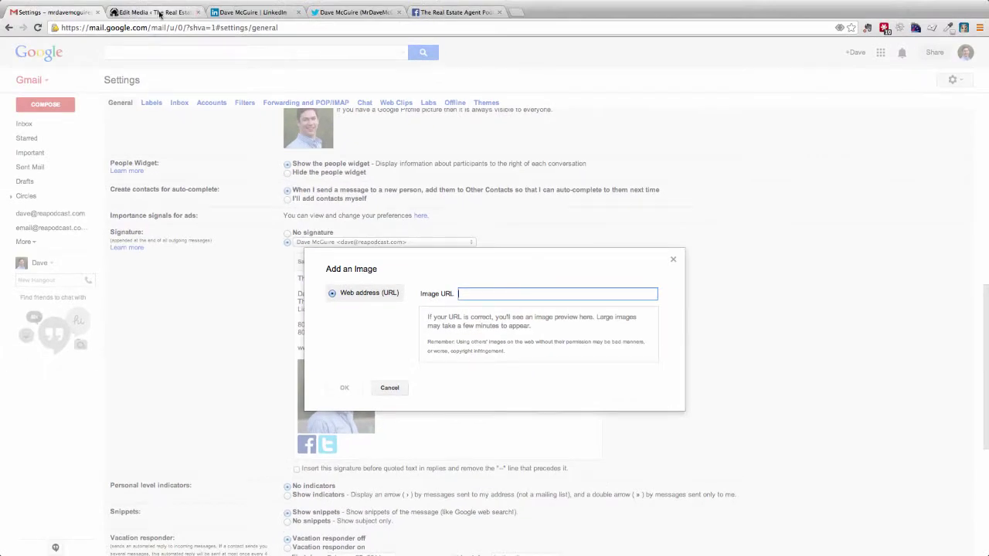
Copy the LinkedIn-Logo file URL from WordPress and paste it as Gmail's image source
left_click(160, 12)
left_click(8, 28)
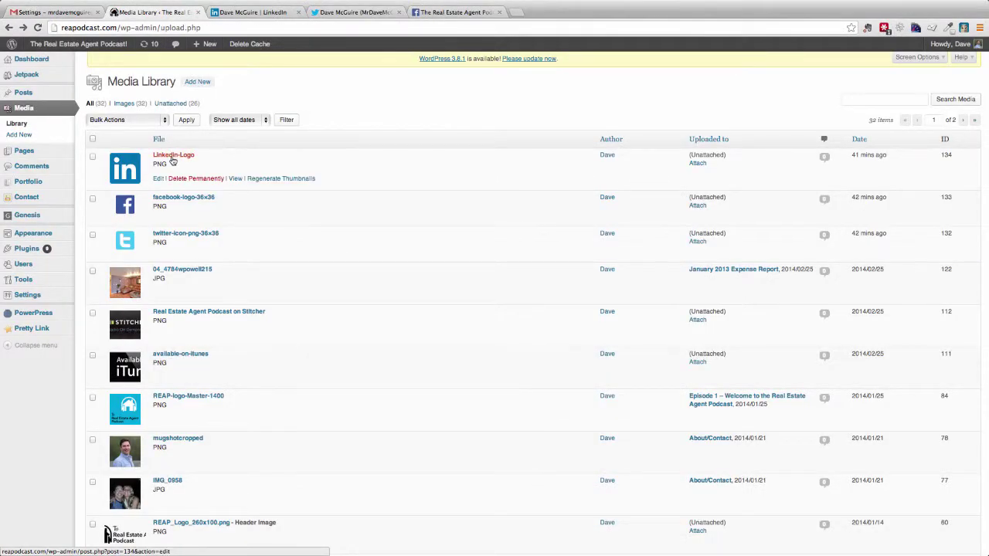
left_click(173, 157)
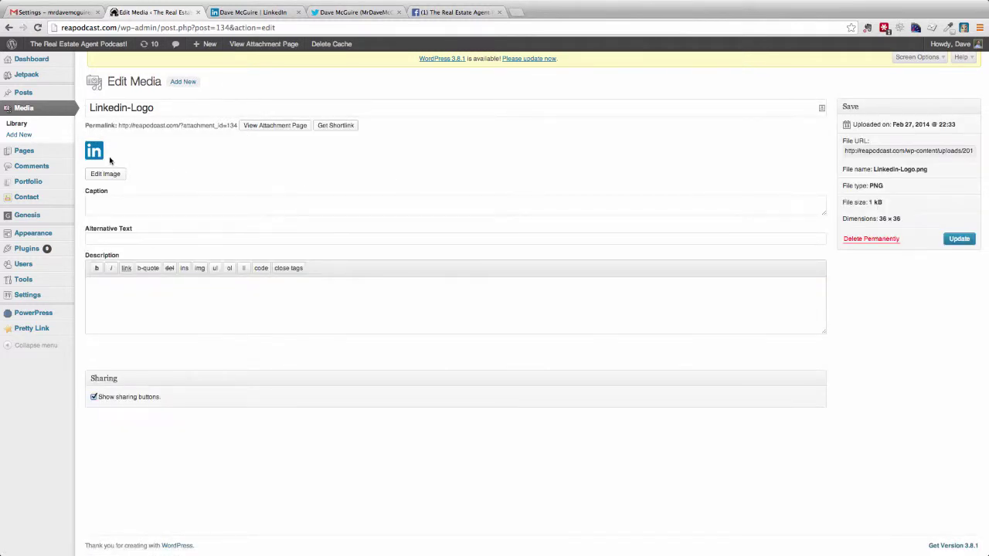
left_click_drag(891, 147, 884, 149)
triple_click(884, 151)
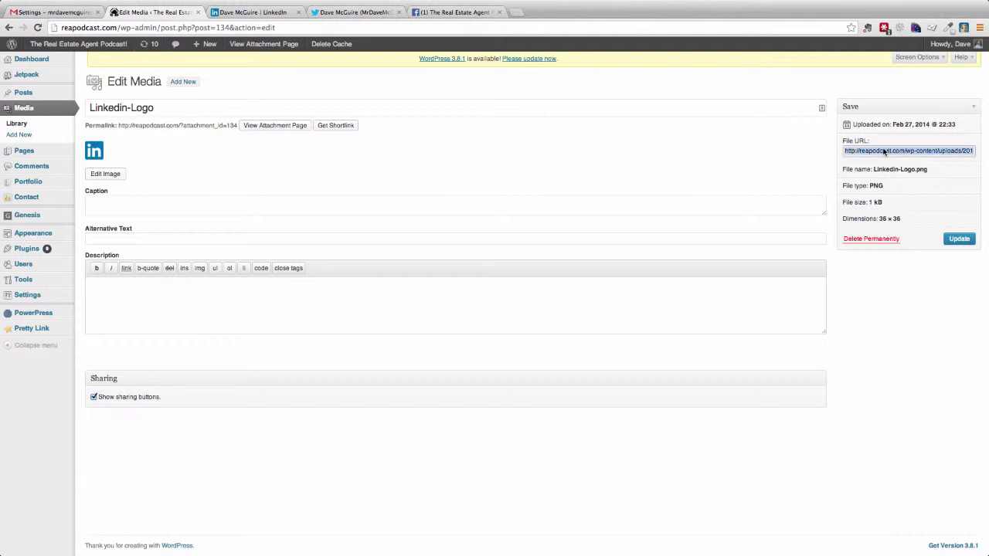
left_click(52, 11)
key("super+v")
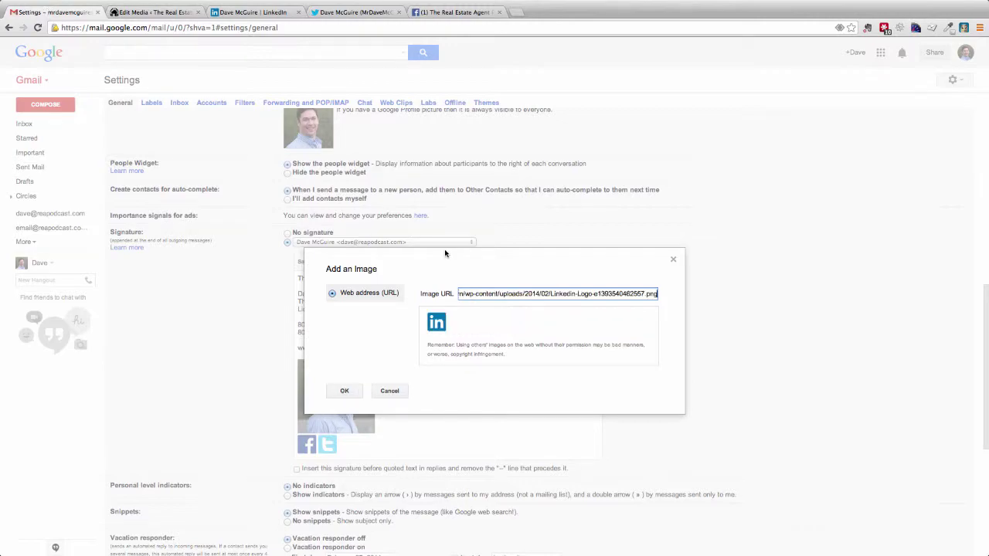
Insert the LinkedIn icon after the Facebook and Twitter icons and select it
left_click(344, 388)
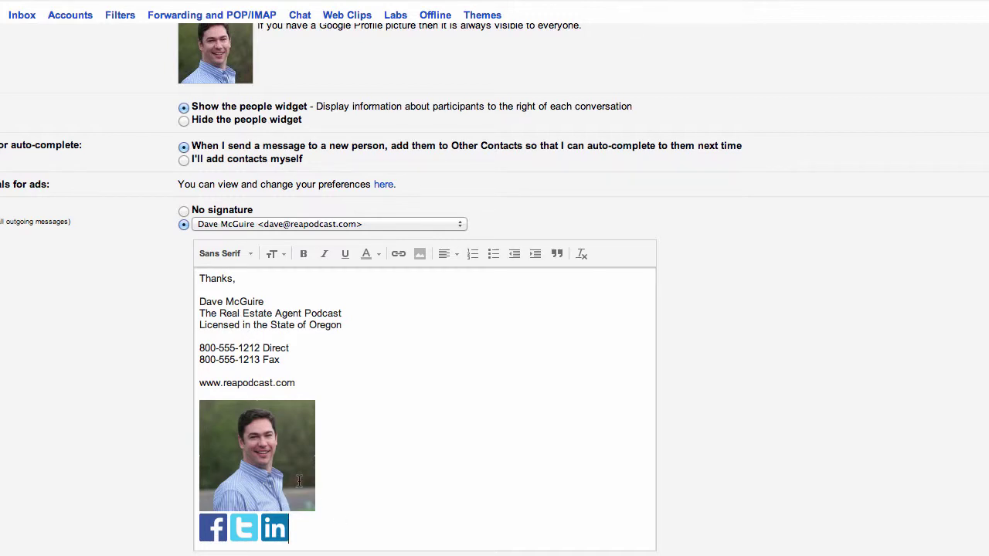
left_click_drag(297, 533, 272, 534)
Link the LinkedIn icon to the profile URL copied from the LinkedIn tab
left_click(272, 533)
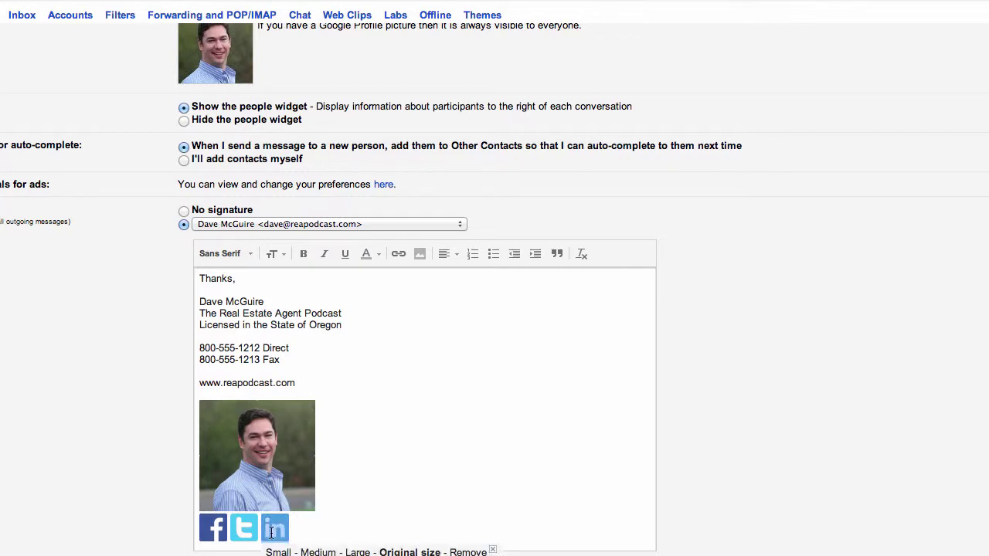
left_click(398, 255)
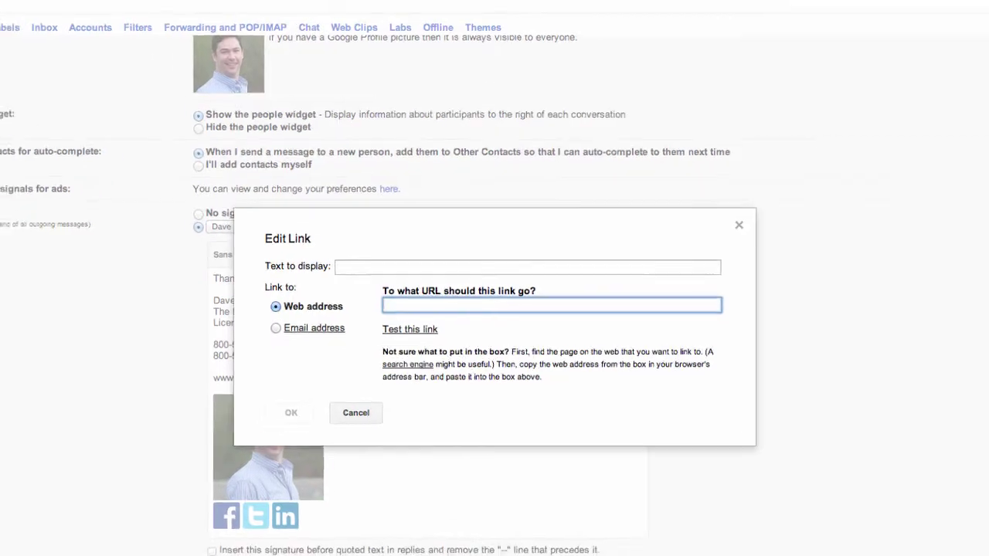
left_click(259, 13)
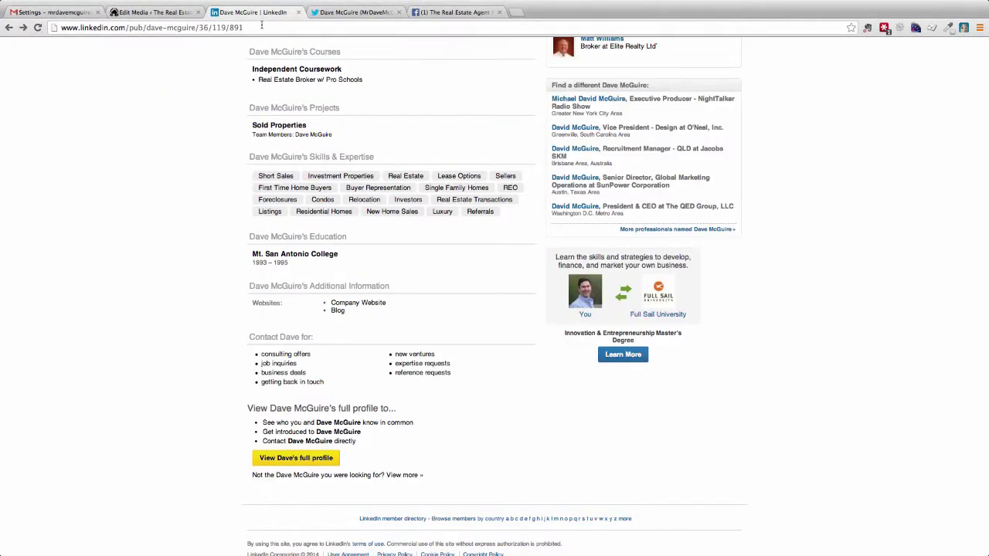
left_click(261, 26)
key("super+c")
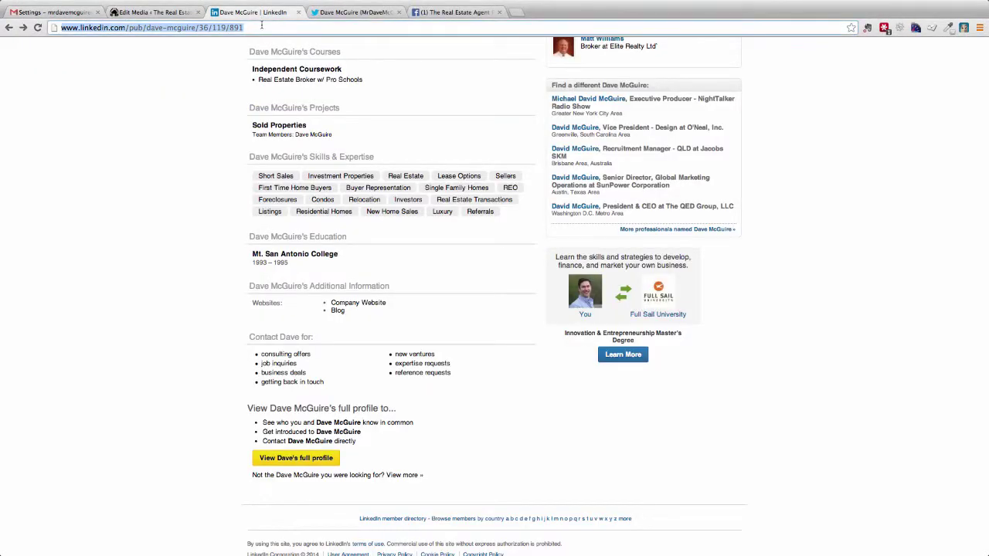
left_click(80, 14)
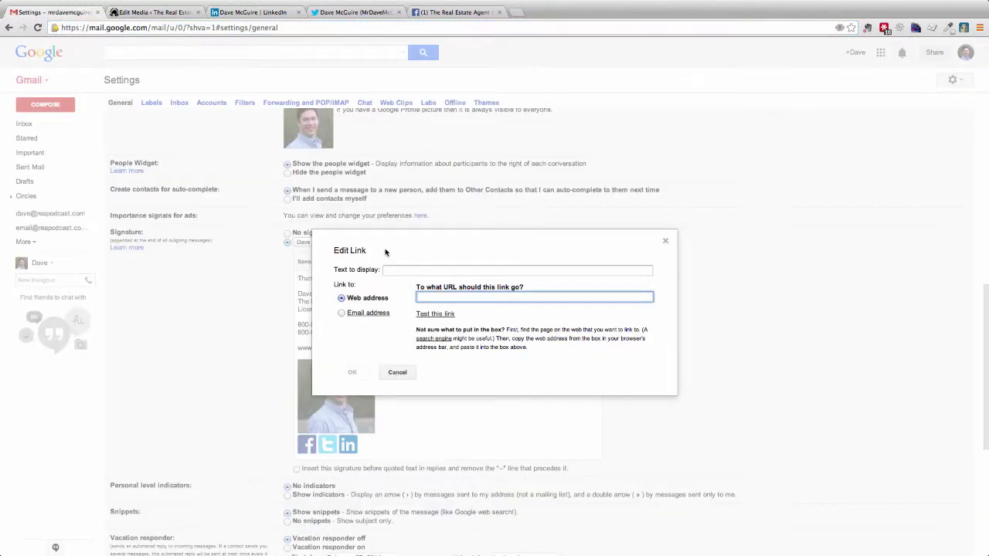
key("super+v")
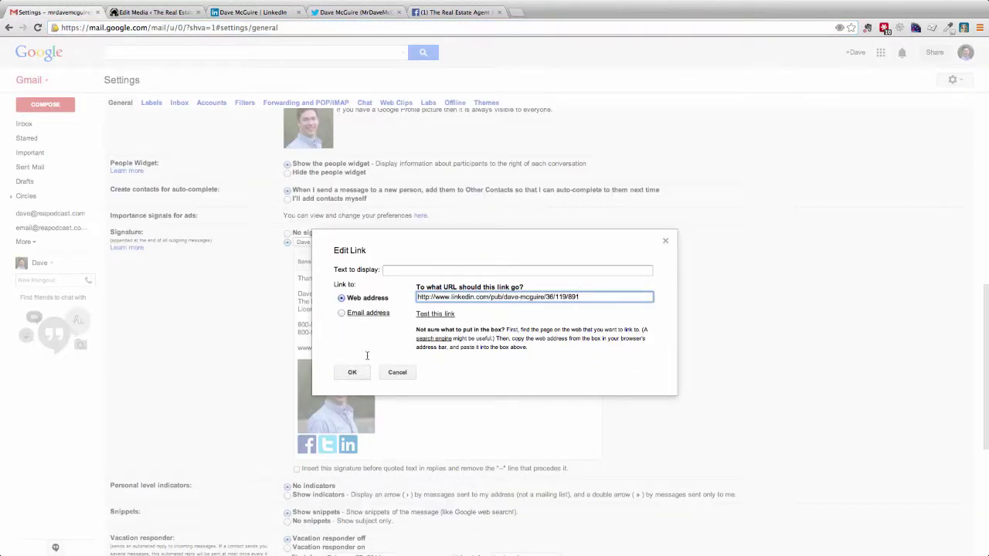
left_click(352, 372)
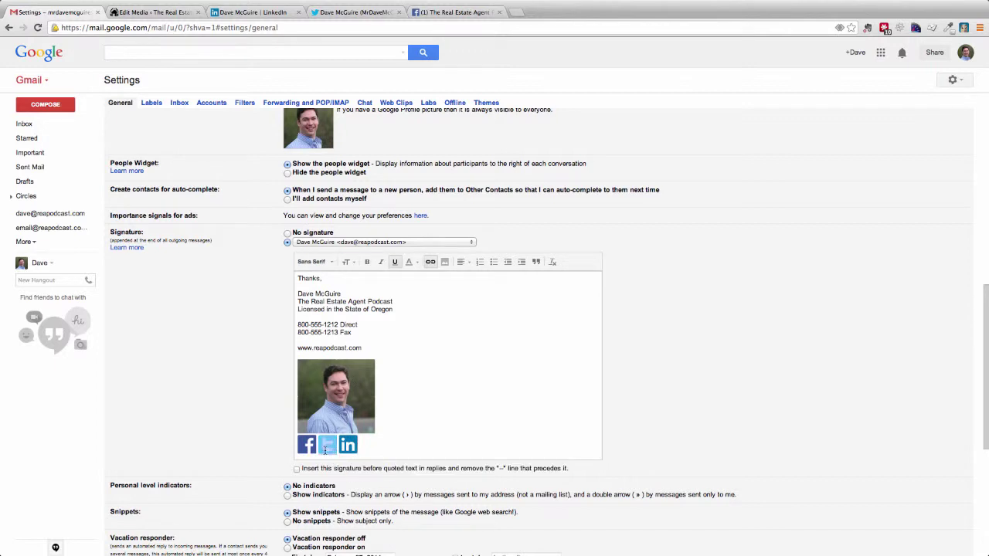
Link the Twitter icon to the profile address copied from the Twitter tab
left_click(327, 446)
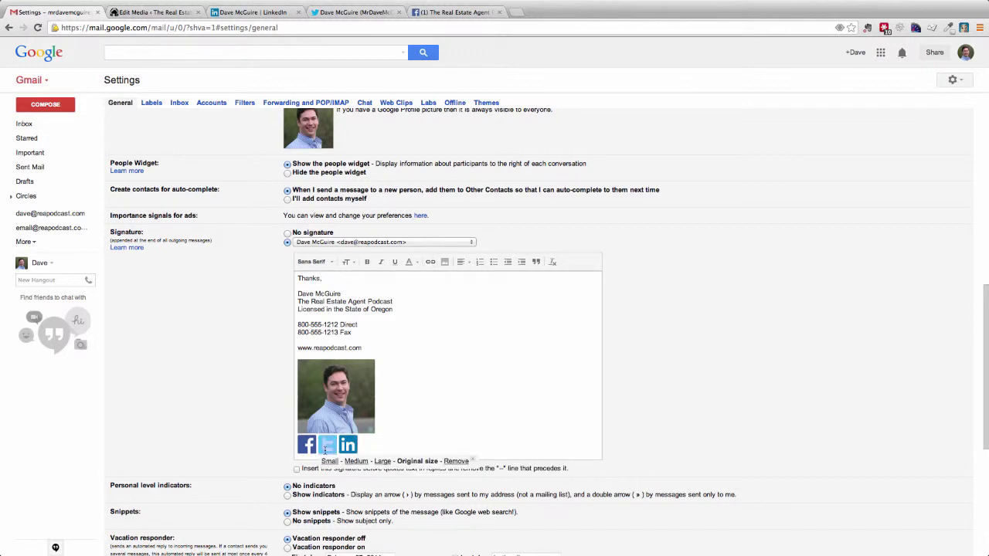
left_click(433, 265)
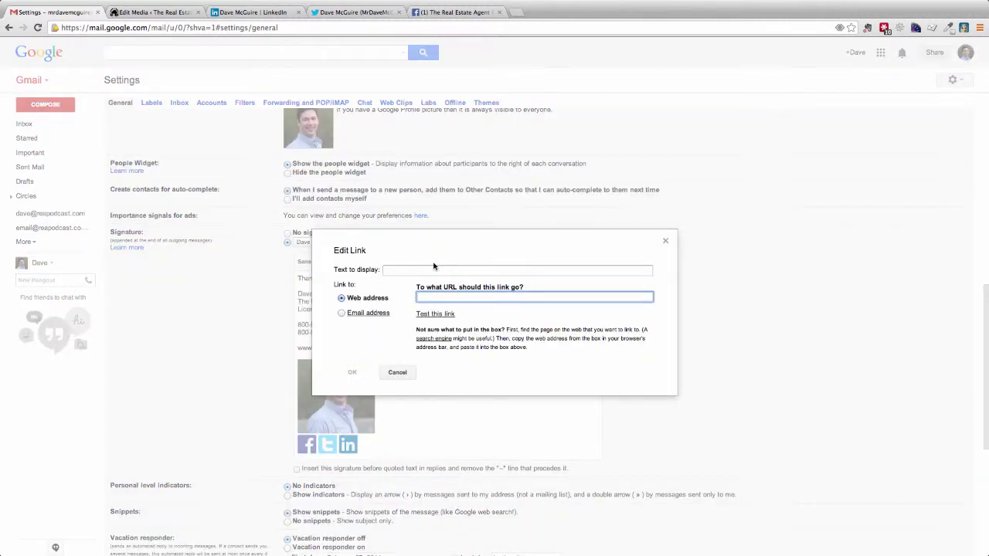
left_click(347, 13)
left_click(309, 27)
key("super+c")
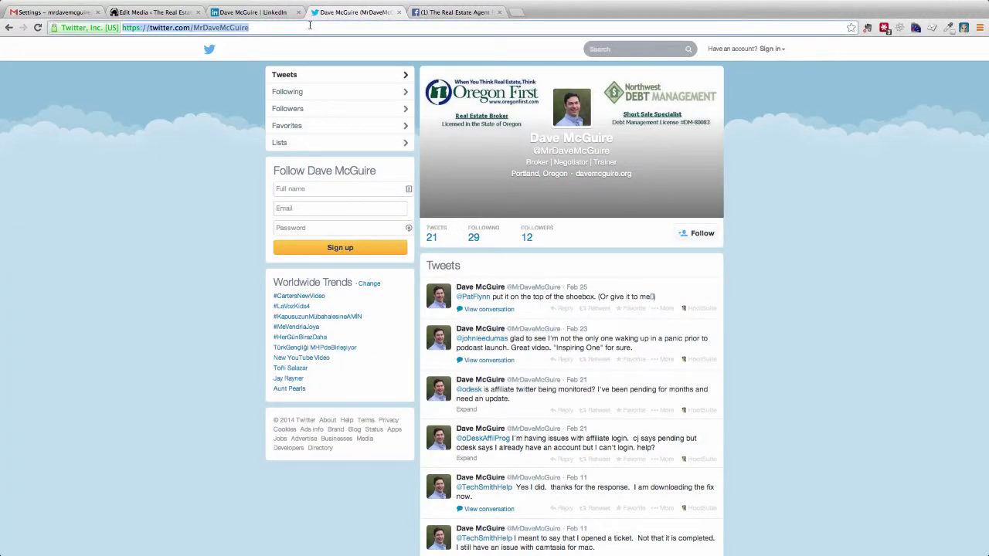
left_click(68, 12)
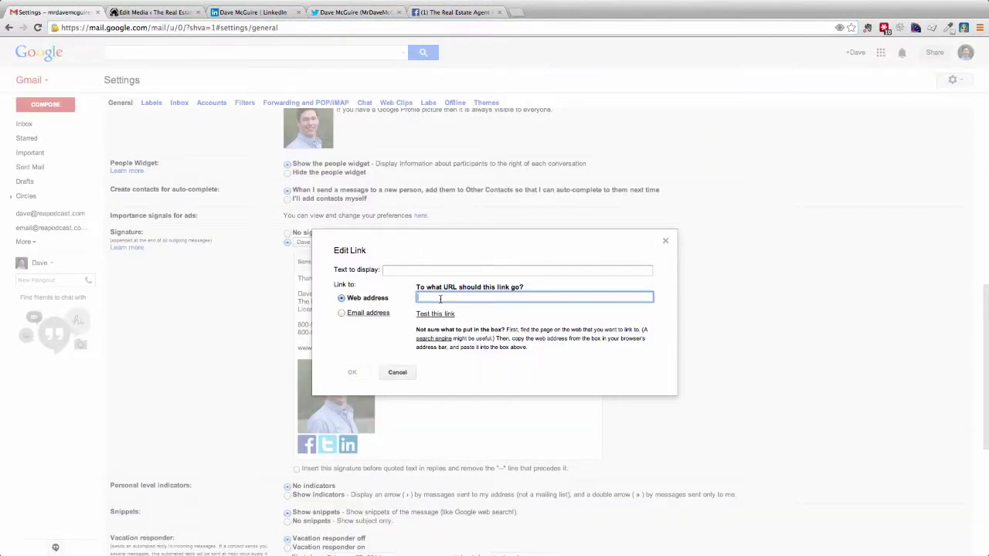
key("super+v")
left_click(353, 370)
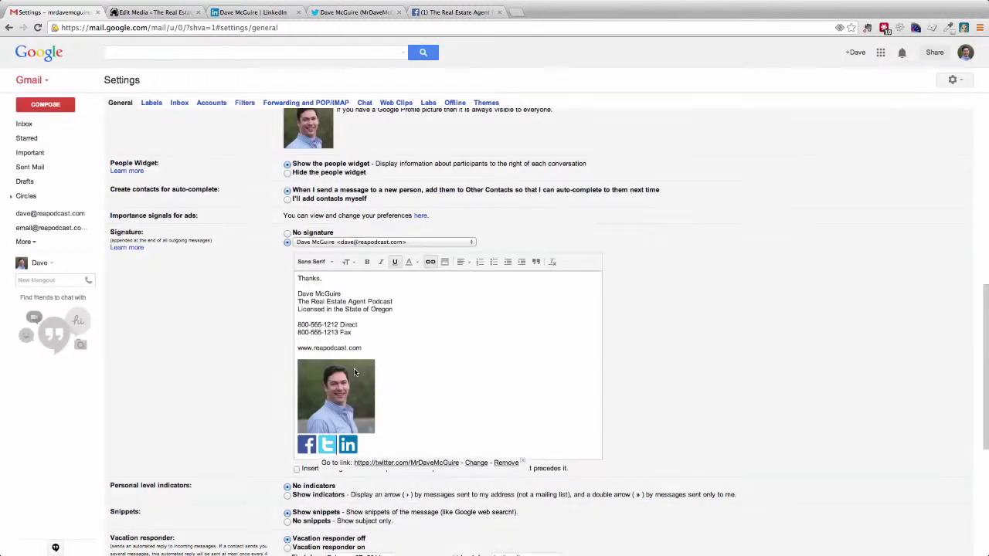
left_click(316, 446)
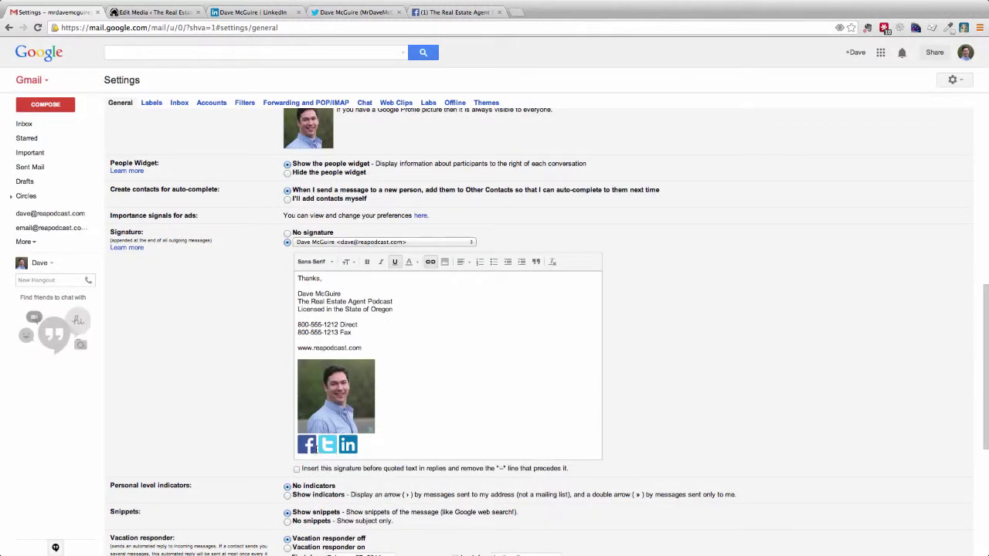
Link the signature's Facebook icon to facebook.com/reapodcast, using the address copied from the Facebook tab
left_click(306, 449)
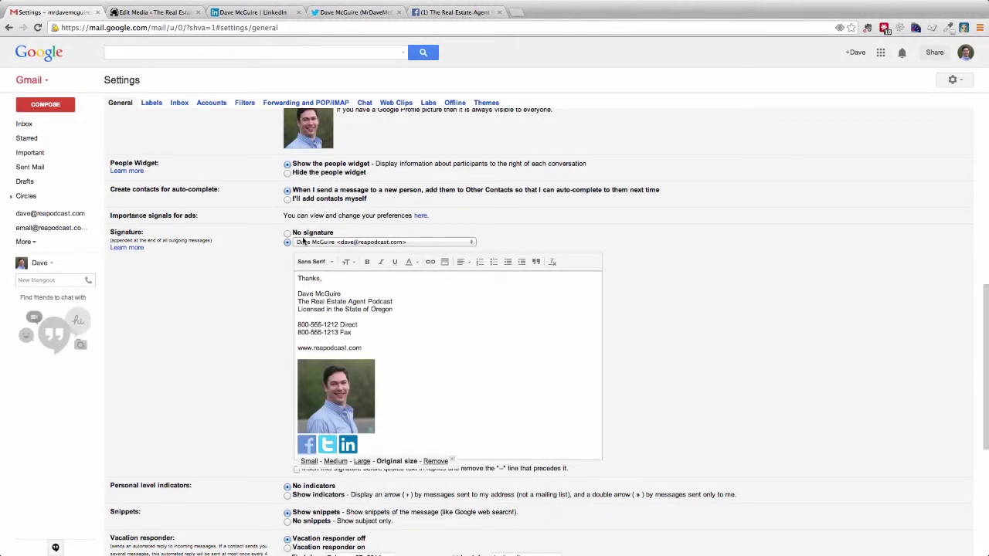
left_click(431, 262)
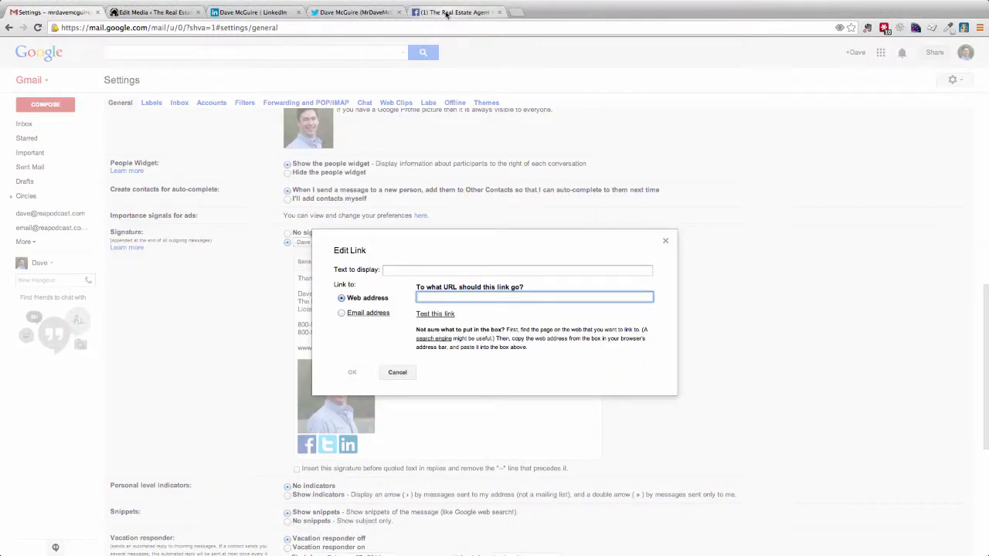
left_click(447, 14)
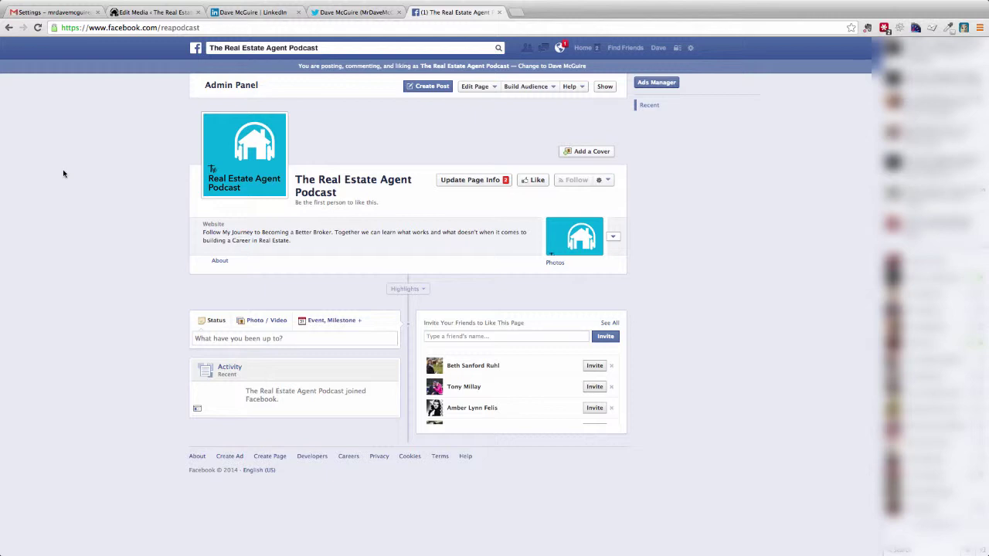
left_click(213, 29)
key("ctrl+c")
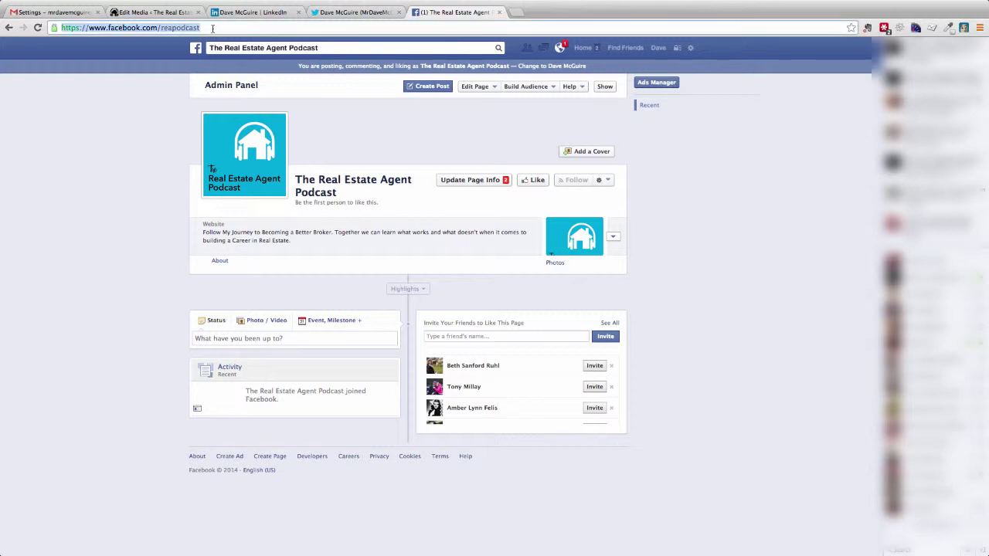
left_click(69, 12)
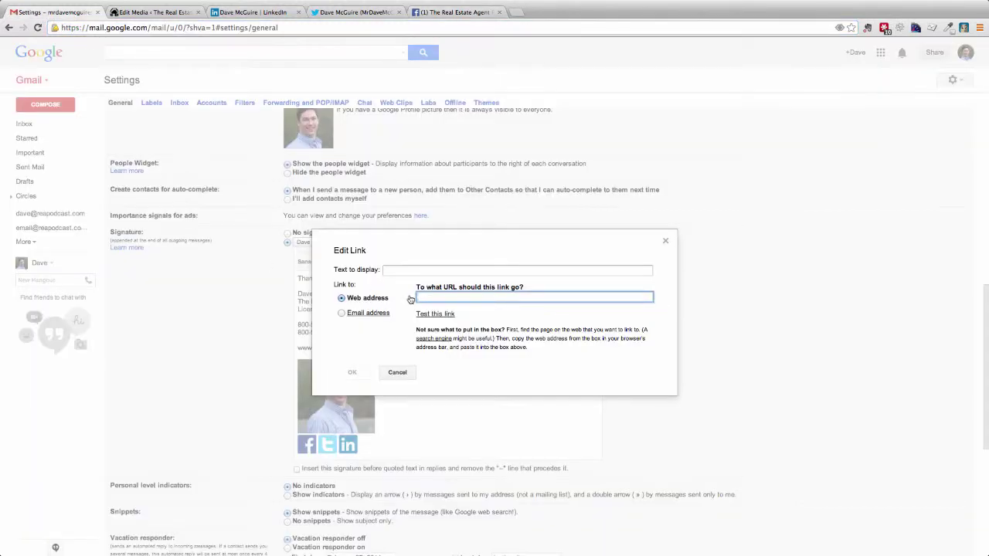
key("ctrl+v")
left_click(352, 372)
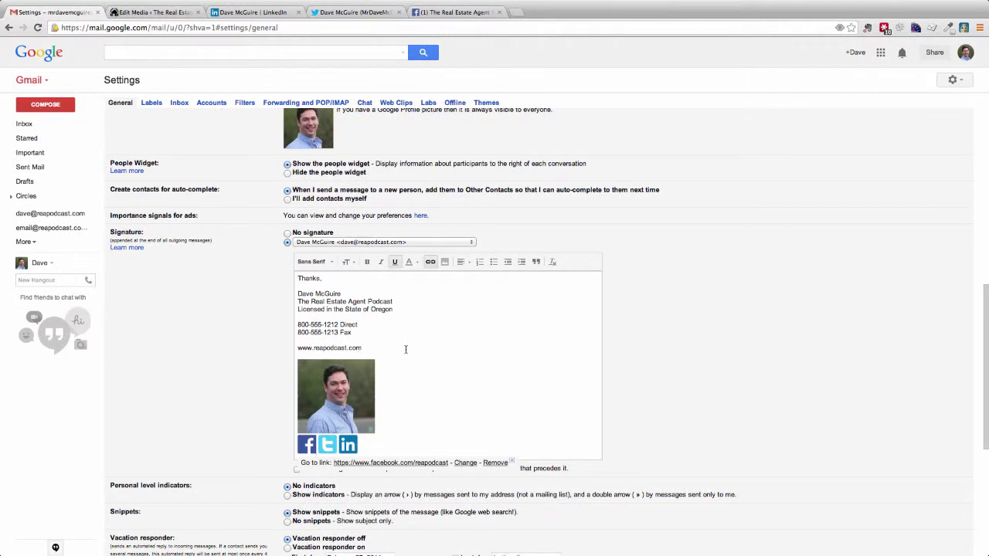
left_click_drag(365, 348, 296, 348)
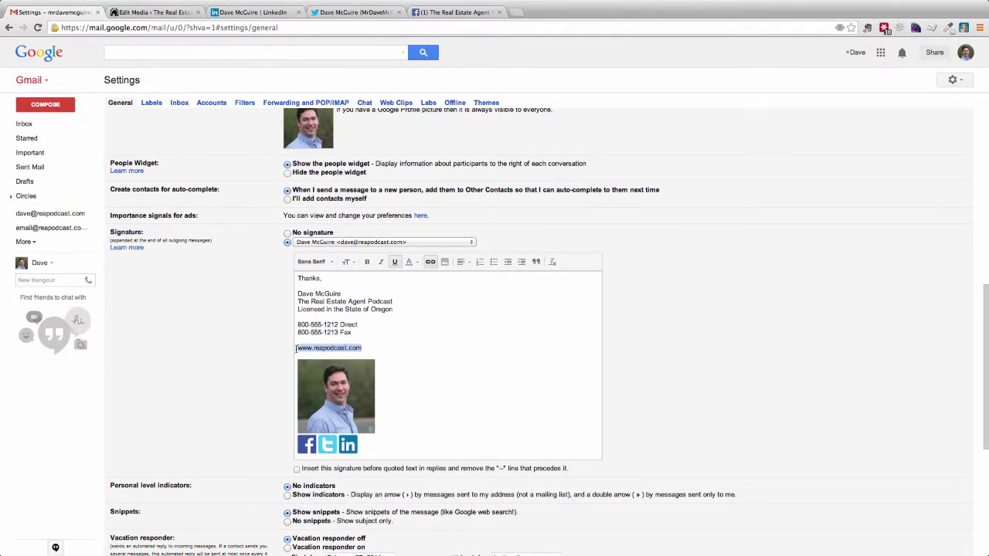
left_click(430, 264)
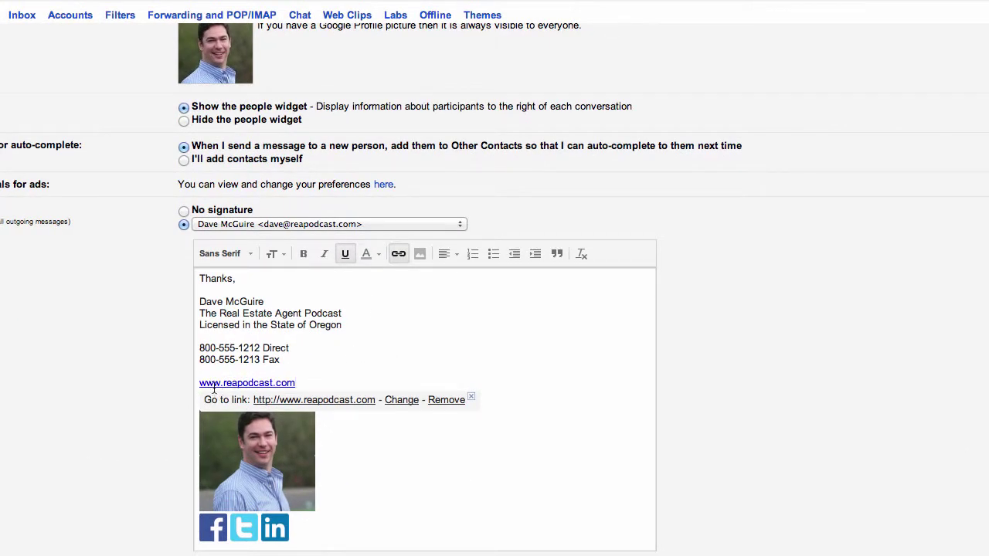
left_click(293, 389)
left_click_drag(342, 325, 197, 325)
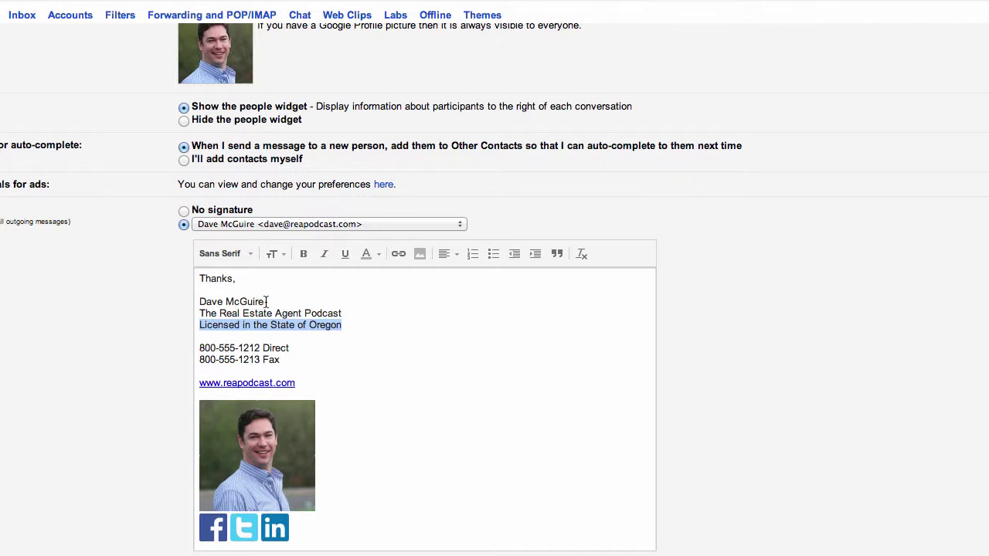
Style the signature name in blue, Comic Sans MS, Large size
left_click_drag(264, 301, 198, 301)
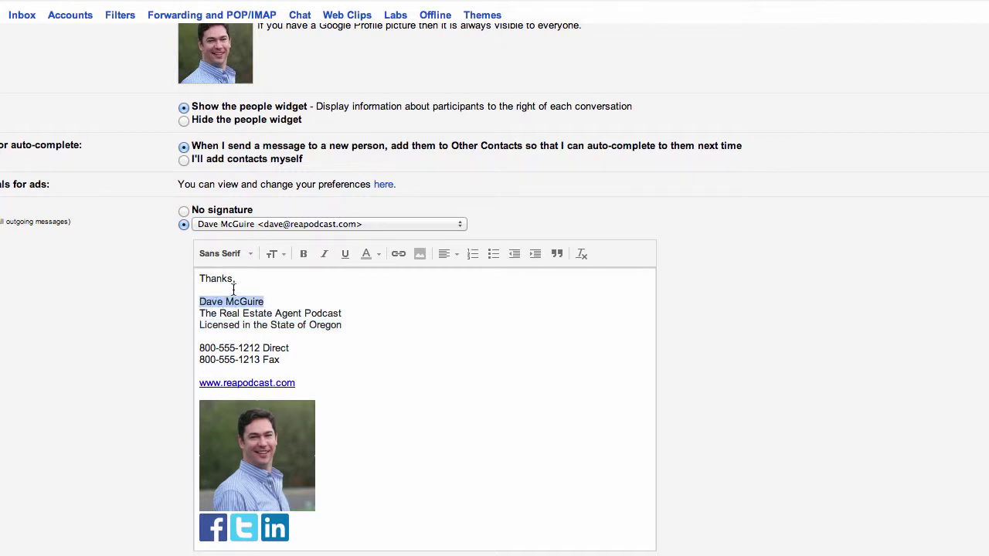
left_click(377, 254)
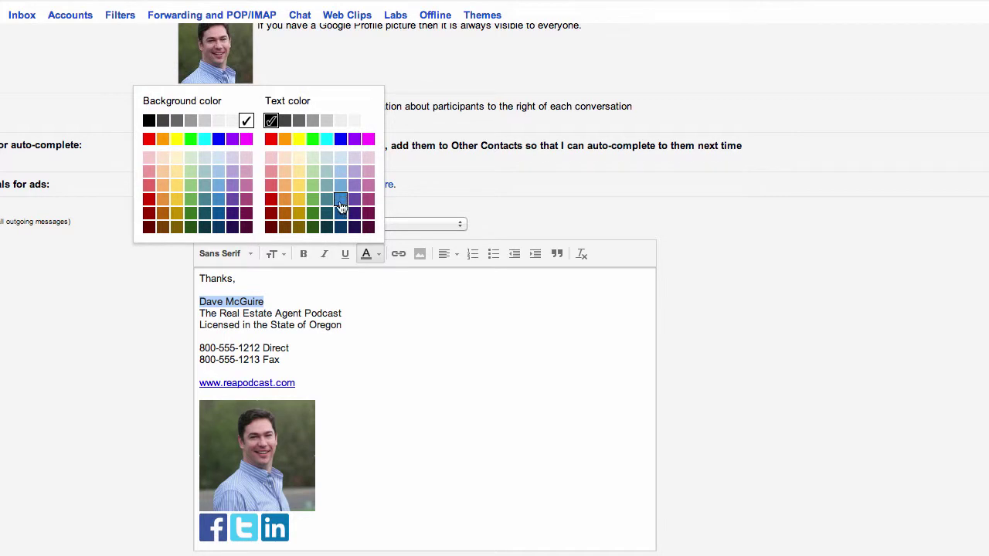
left_click(341, 141)
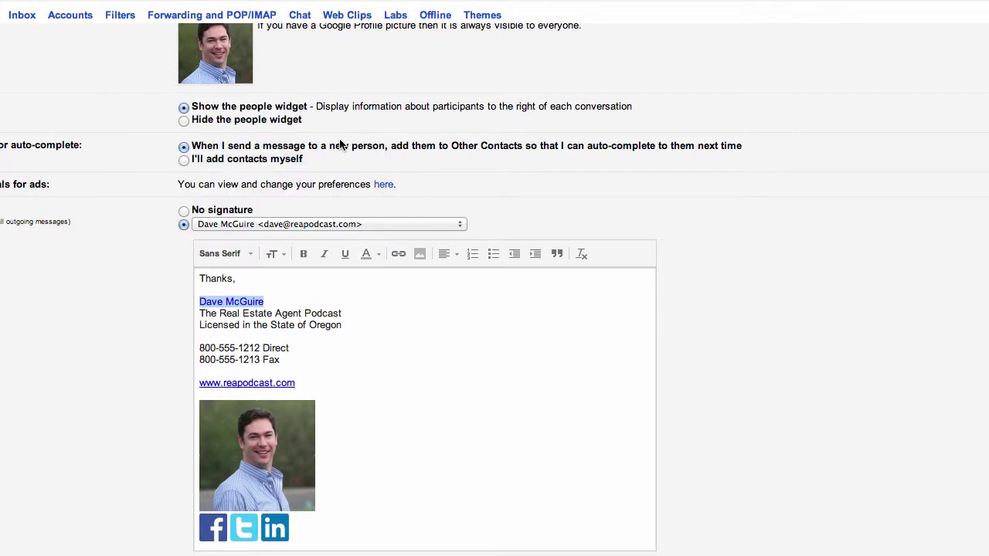
left_click(249, 254)
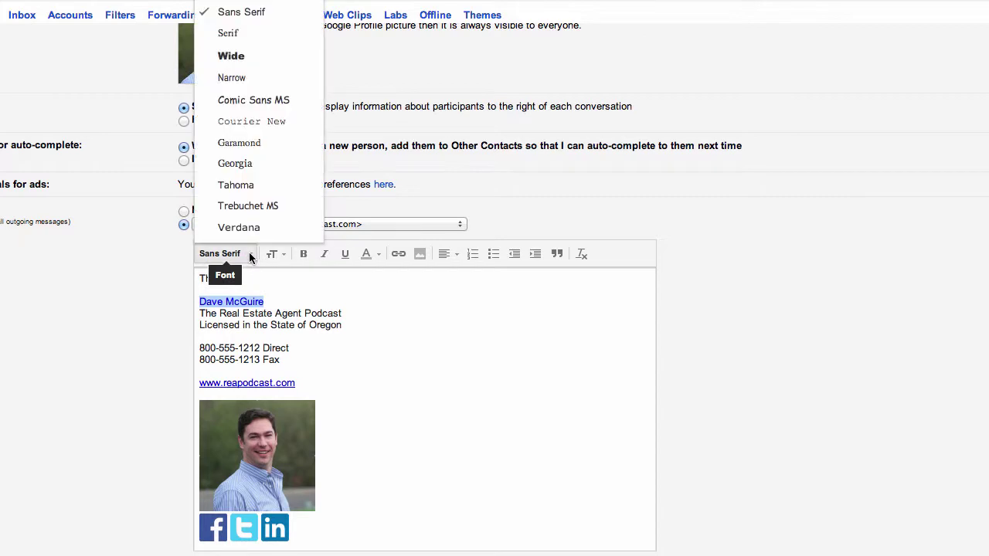
left_click(238, 103)
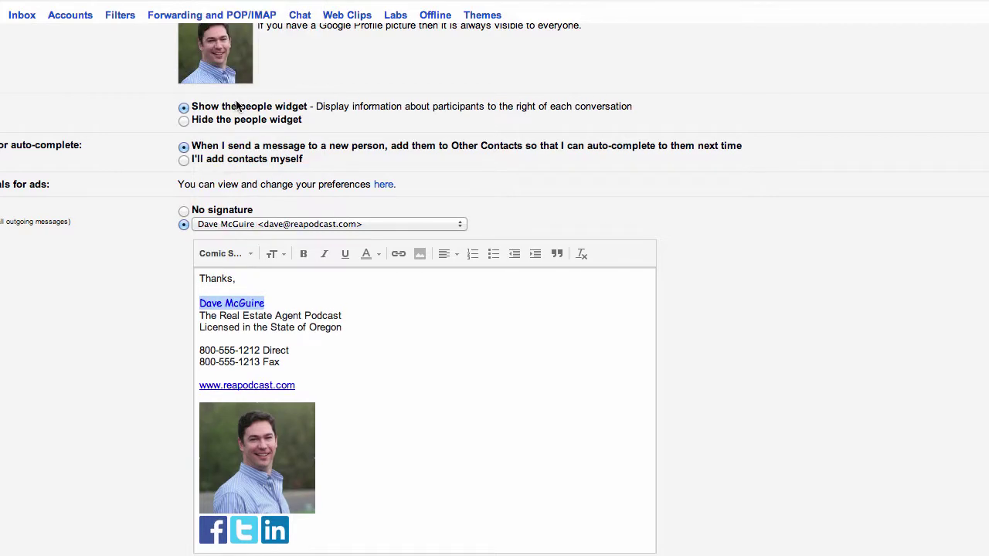
left_click(274, 259)
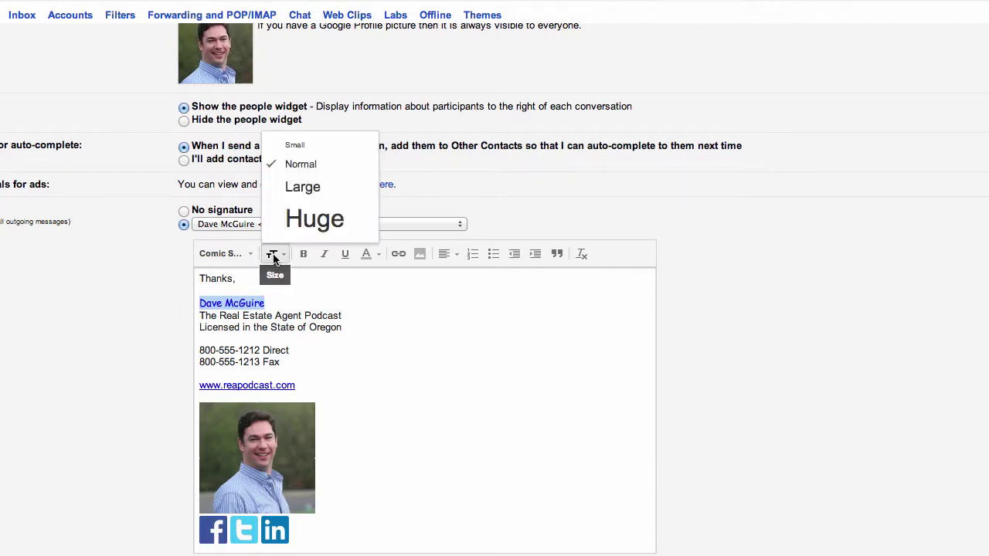
left_click(290, 189)
left_click(341, 317)
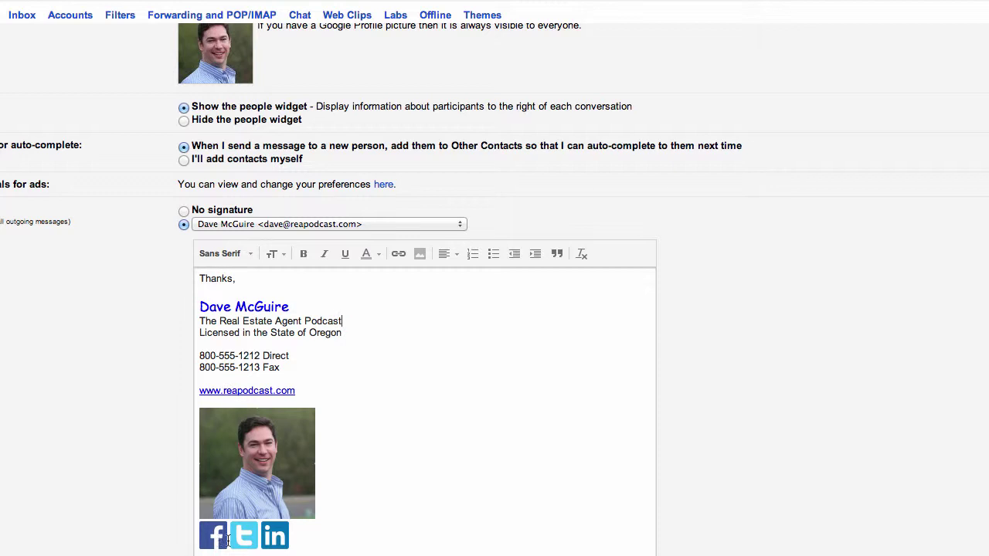
left_click(350, 534)
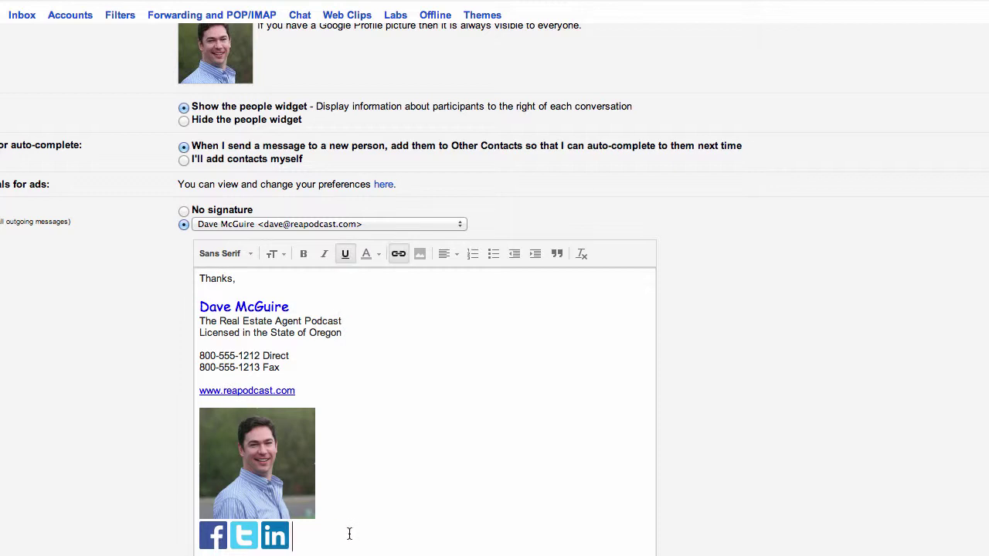
Add 'Follow ME!' after the three social icons at the end of the signature
type("Follow M")
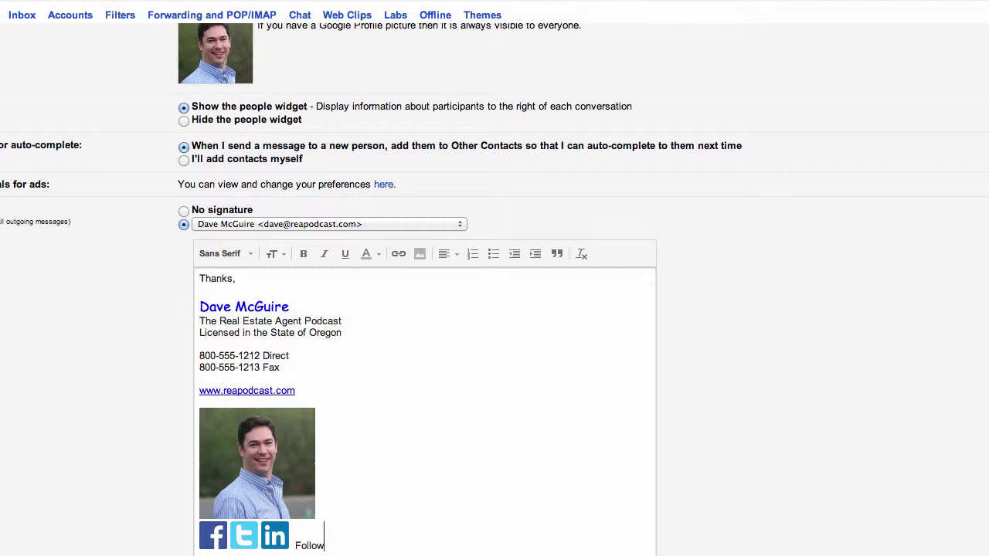
type("E!")
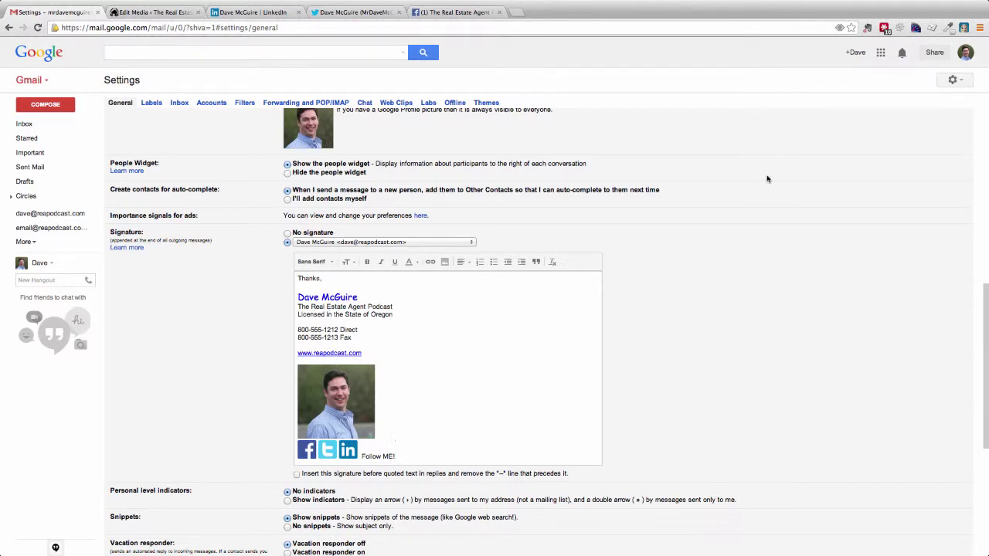
scroll(745, 259, "down", 3)
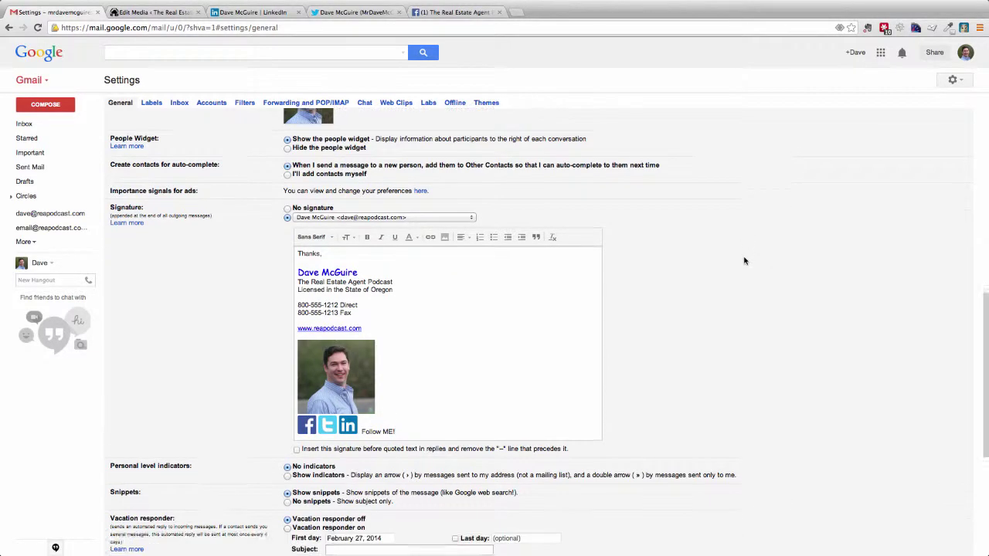
Save the signature, then compose a new message from the reapodcast sender address
scroll(745, 261, "down", 5)
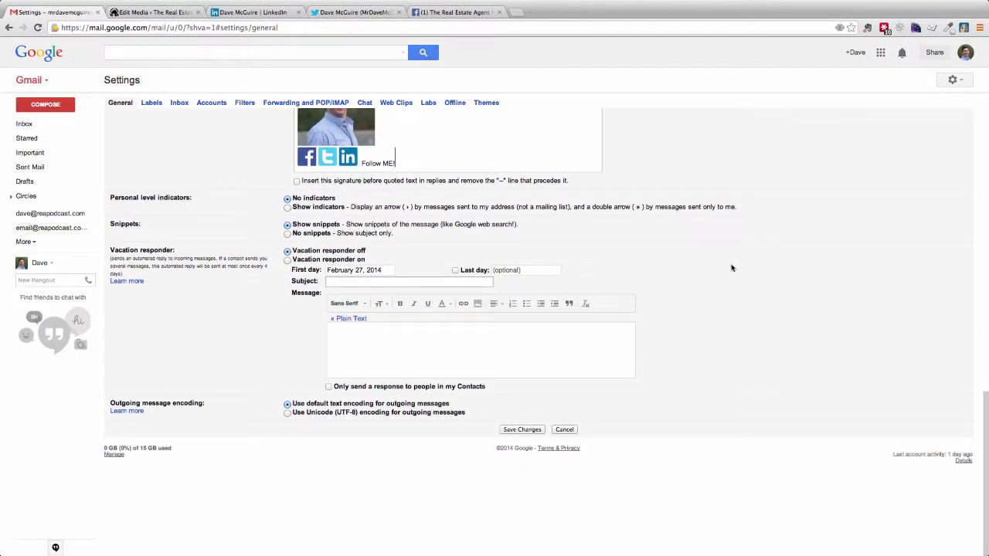
left_click(522, 429)
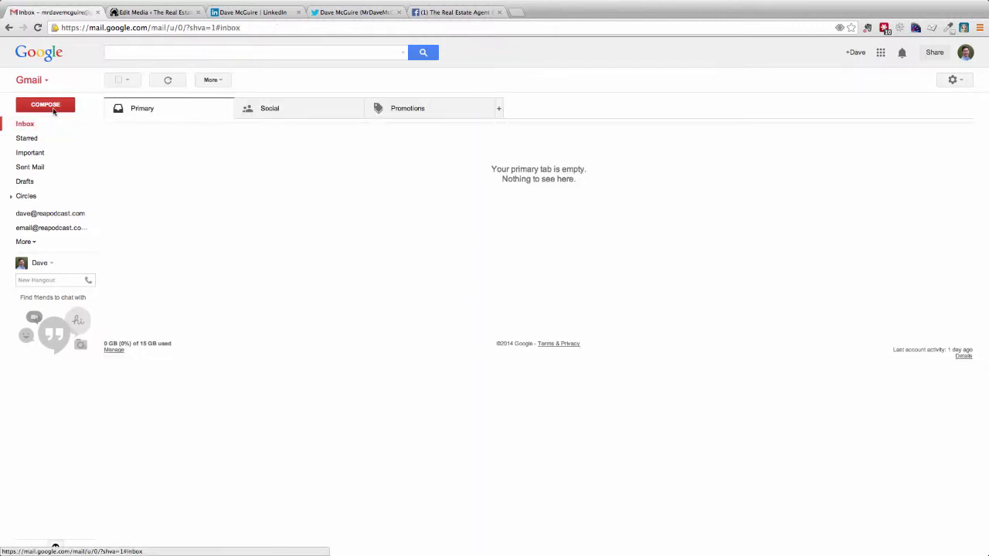
left_click(53, 110)
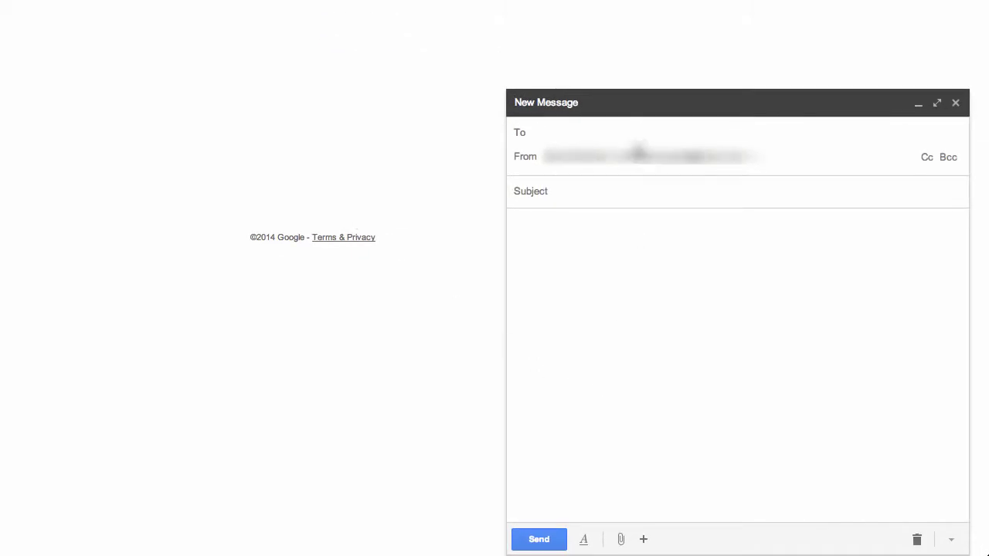
left_click(637, 157)
left_click(623, 203)
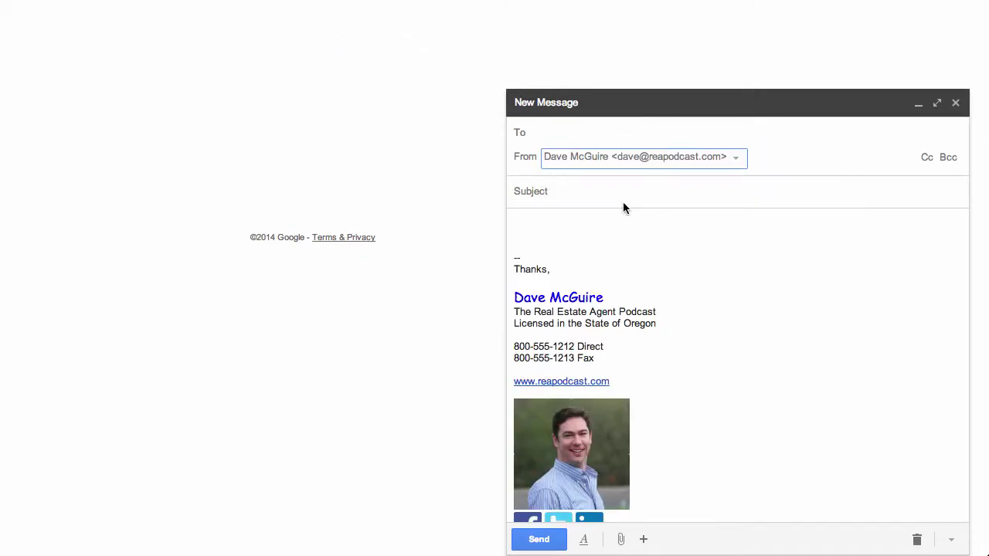